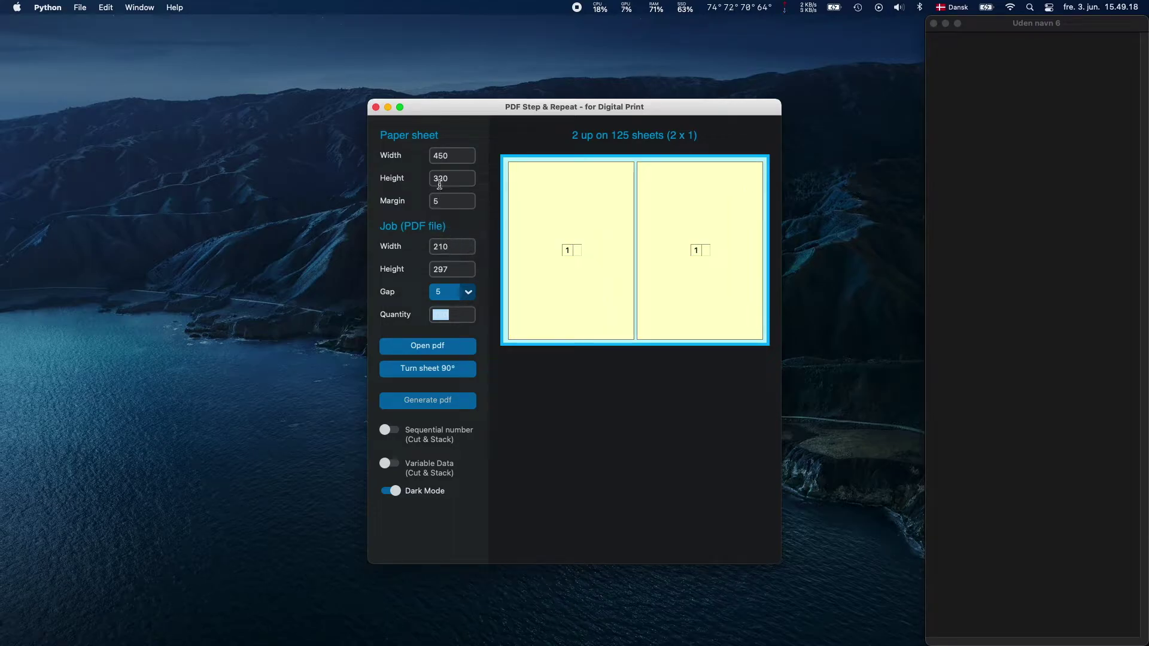
# Set the paper sheet size to 320 × 450.
pyautogui.doubleClick(444, 156)
pyautogui.write('3')
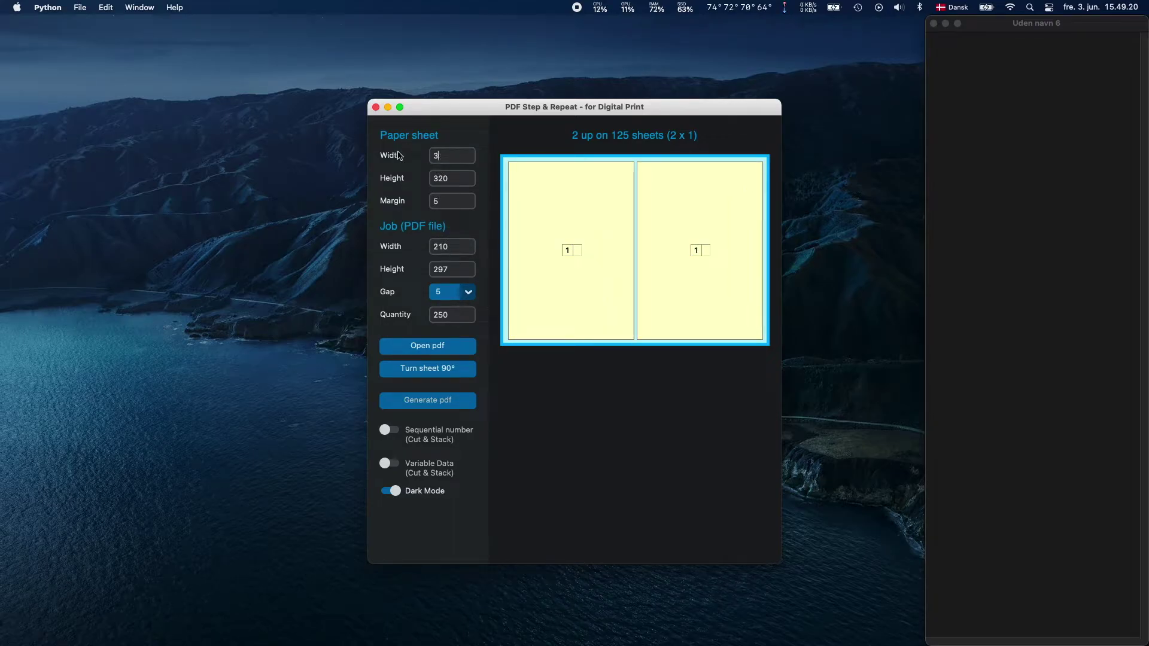
pyautogui.write('20')
pyautogui.press('Tab')
pyautogui.hotkey('shift', 'Tab')
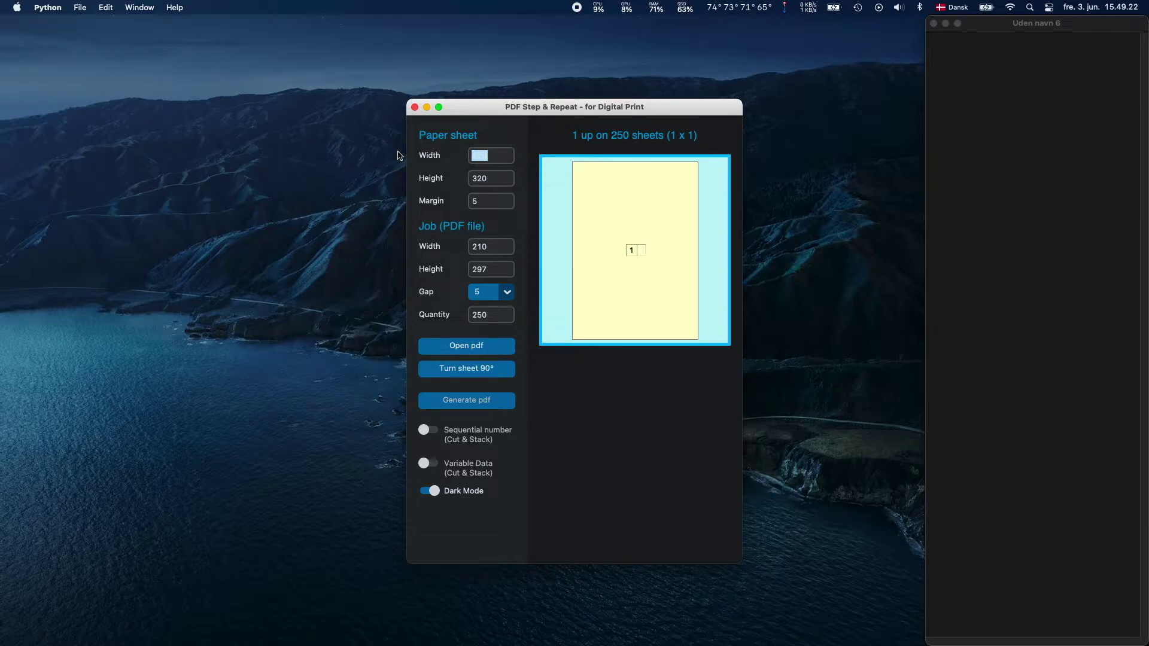
pyautogui.write('450')
# Try a job width of 110, then restore it to 210.
pyautogui.click(494, 246)
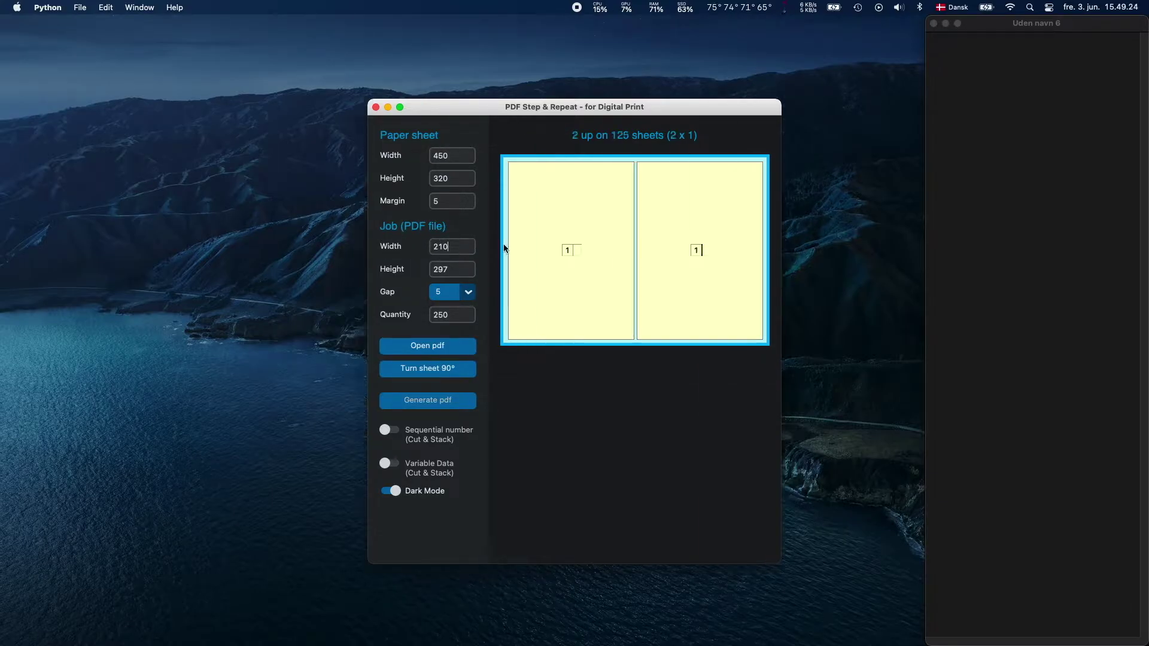
pyautogui.moveTo(476, 247); pyautogui.dragTo(402, 242)
pyautogui.write('110')
pyautogui.press('Tab')
pyautogui.hotkey('shift', 'Tab')
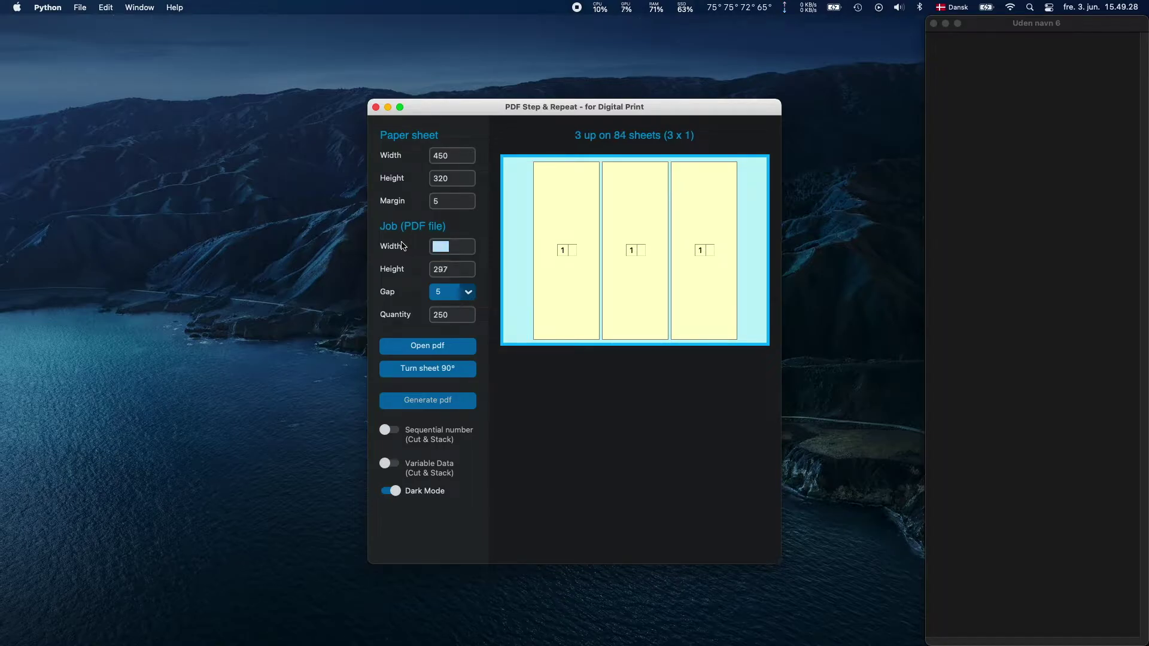
pyautogui.write('210')
pyautogui.press('Tab')
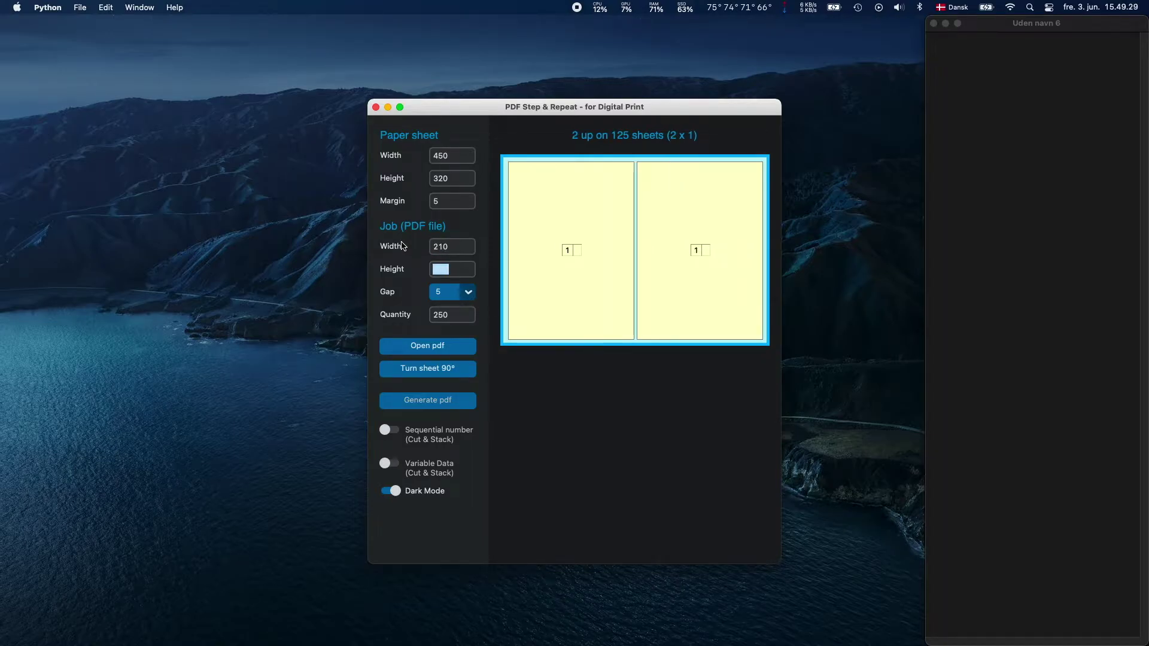
# Load A6.pdf as the job and turn the sheet 90° to portrait.
pyautogui.click(417, 347)
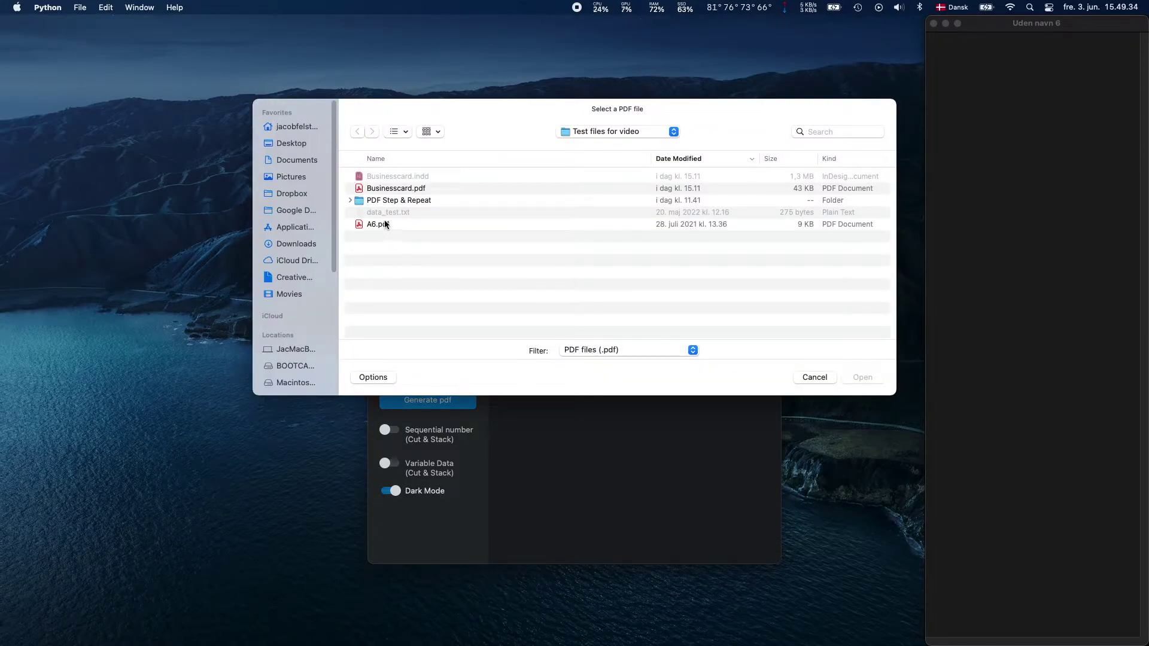
pyautogui.click(386, 224)
pyautogui.click(863, 378)
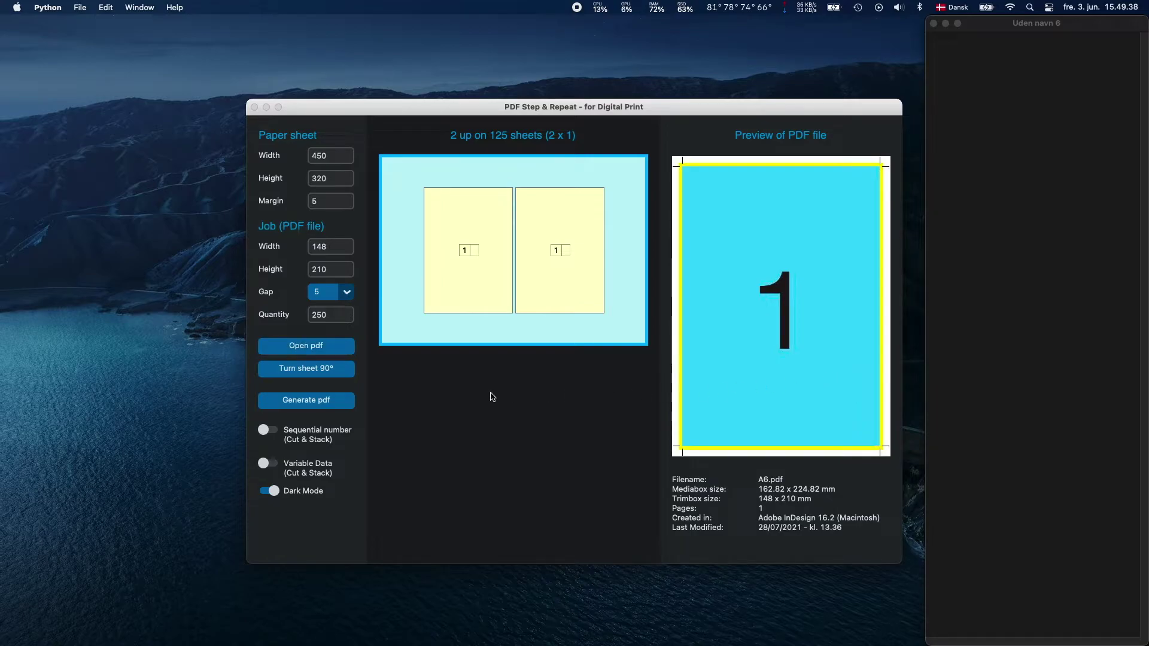
pyautogui.click(341, 373)
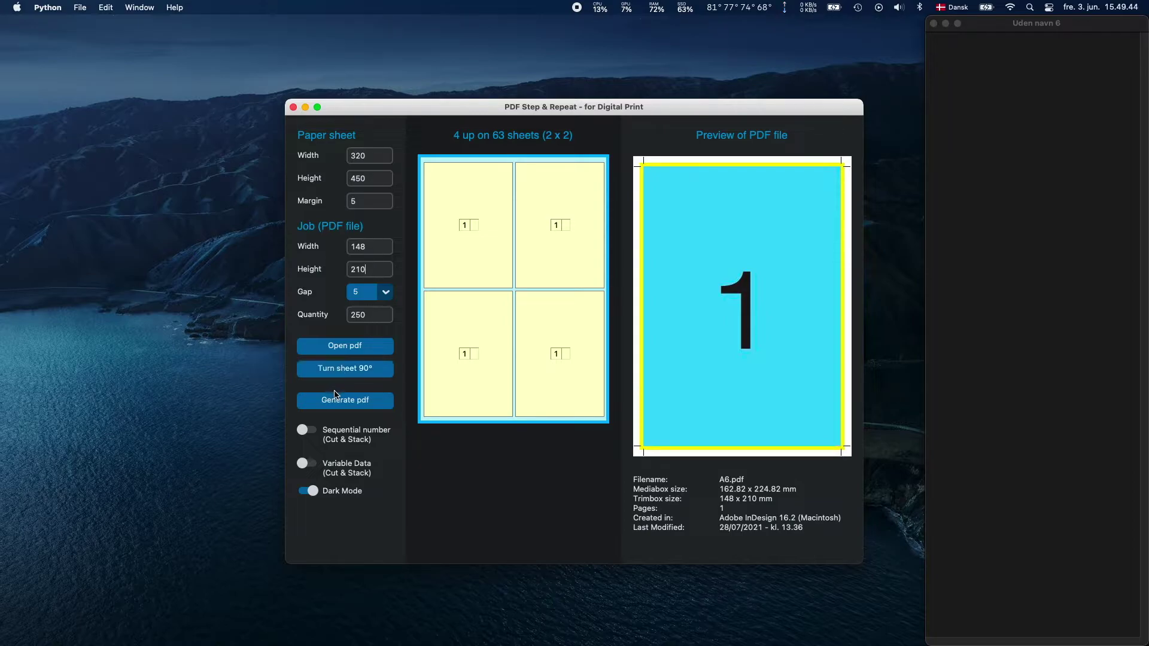
# Generate the 4-up PDF and close it in Acrobat.
pyautogui.click(366, 401)
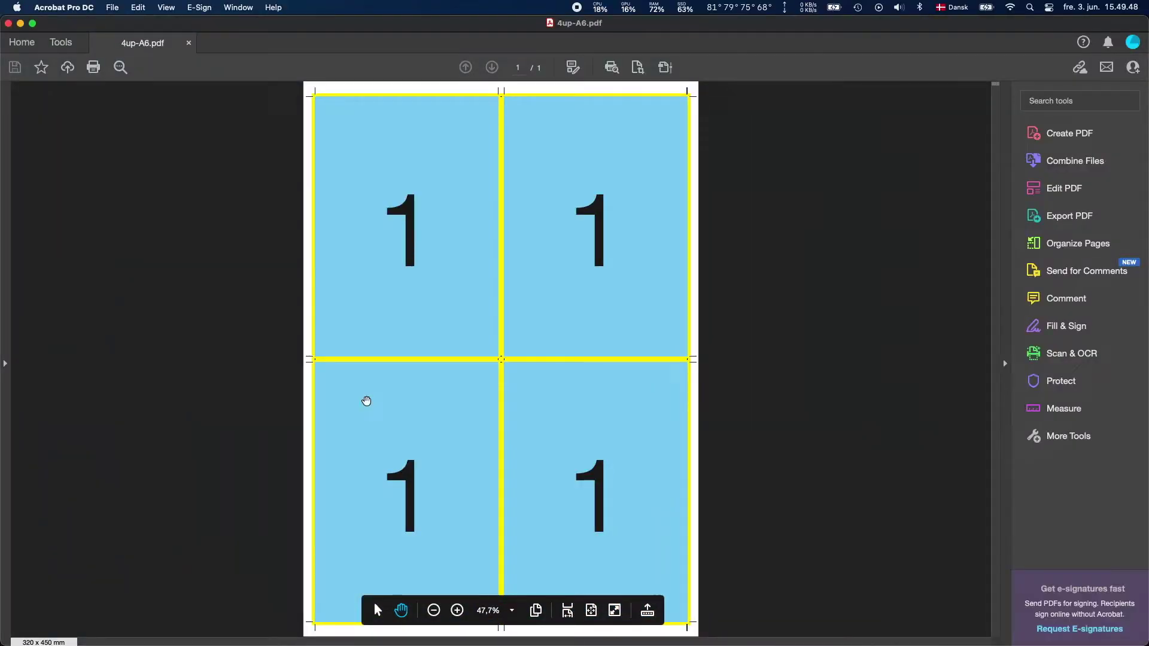
pyautogui.press('super+w')
pyautogui.click(453, 445)
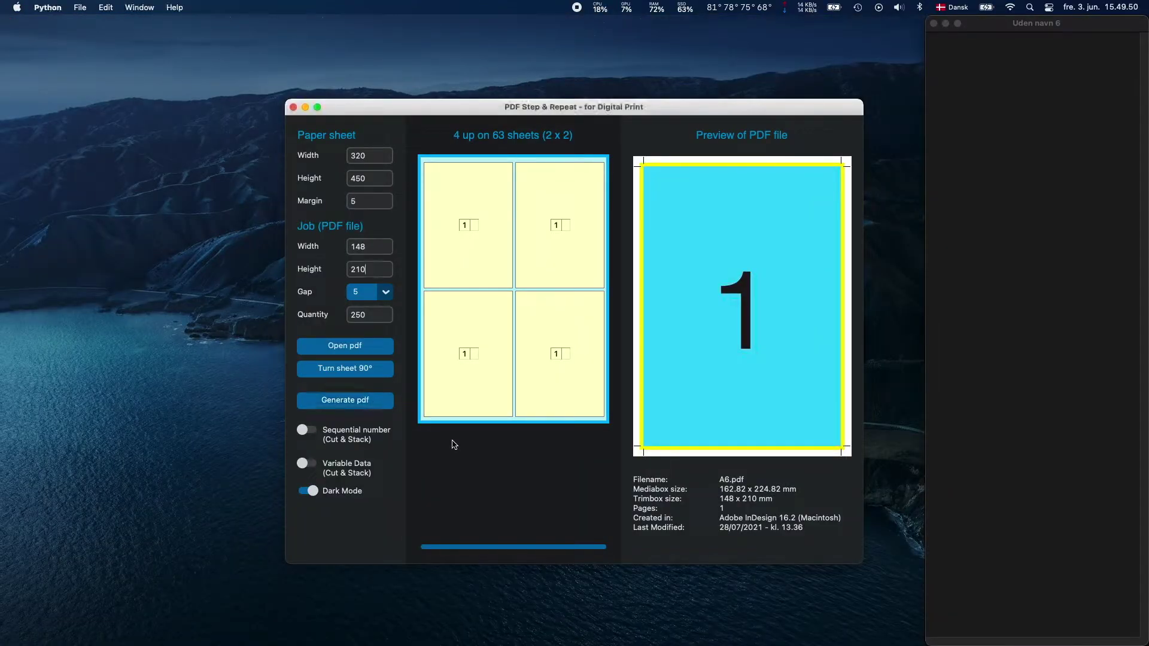
# Set the gap to 0 and regenerate 4up-A6.pdf with bleed colour 50,50,0,0.
pyautogui.click(367, 293)
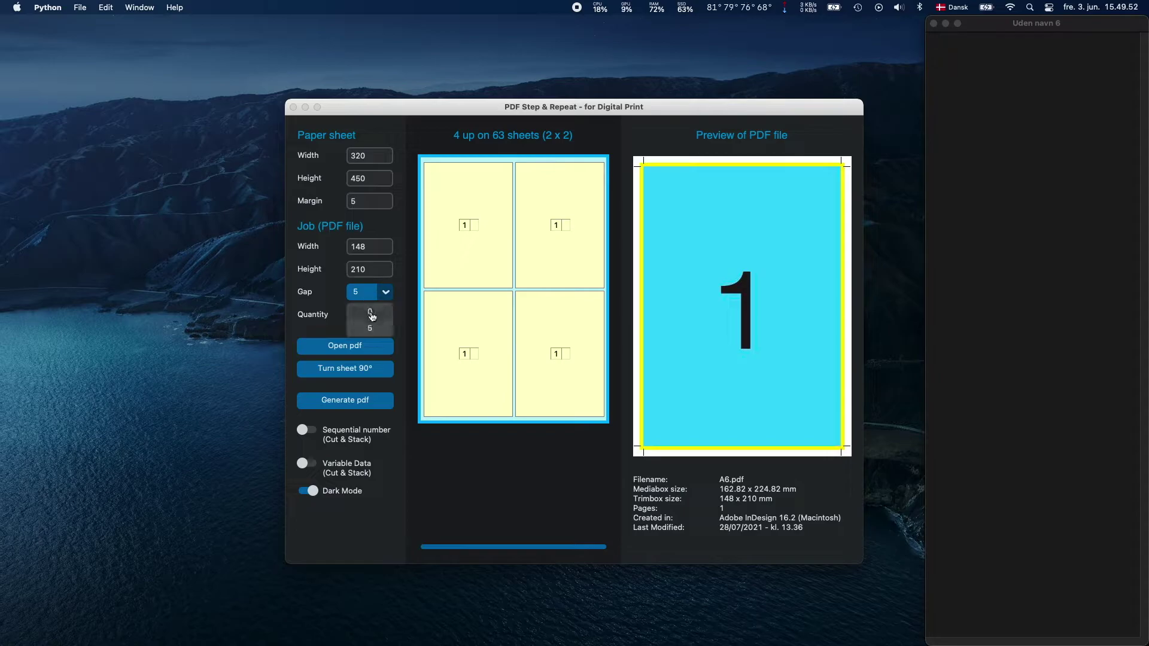
pyautogui.click(370, 312)
pyautogui.click(363, 404)
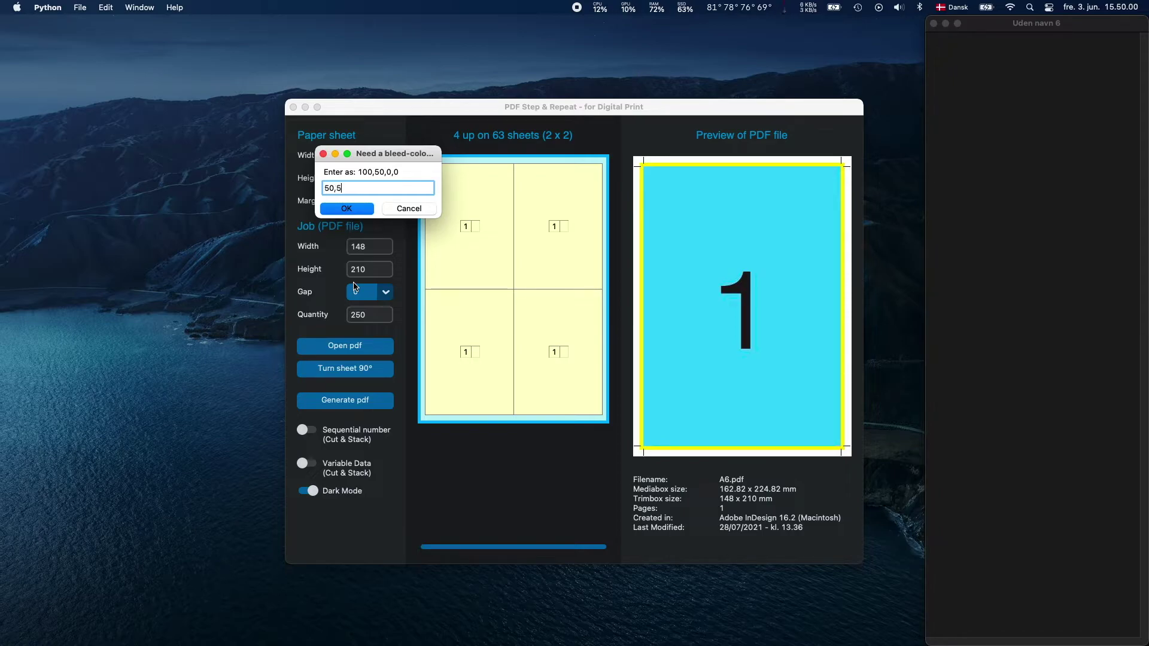
pyautogui.write('0,0')
pyautogui.click(351, 210)
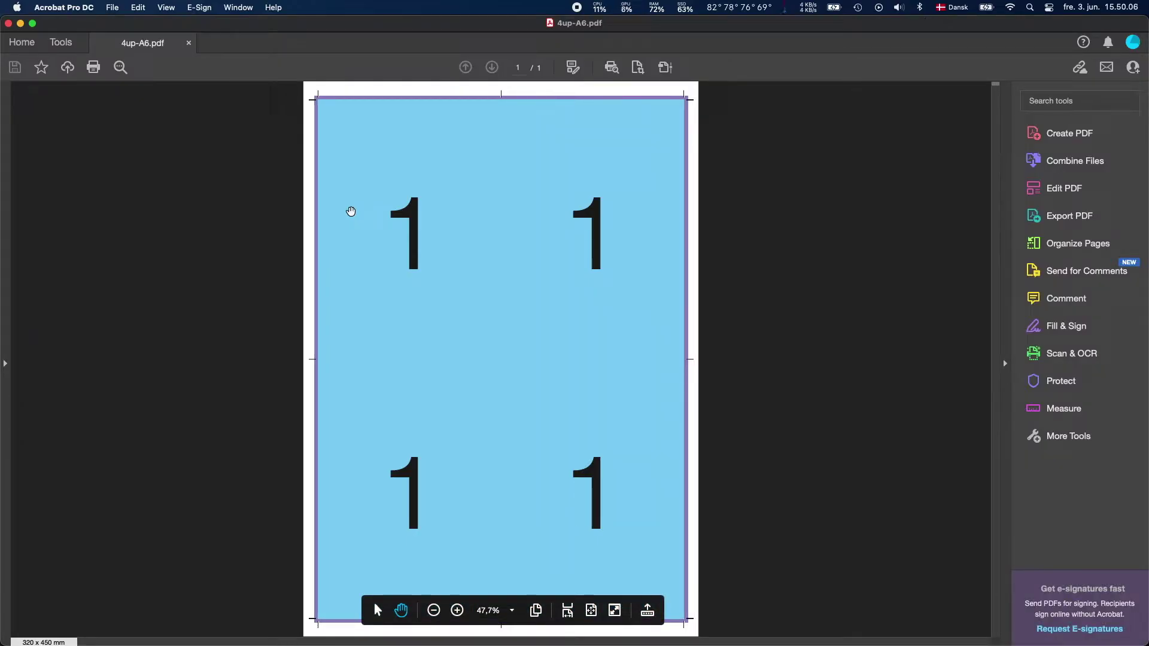
pyautogui.press('super+w')
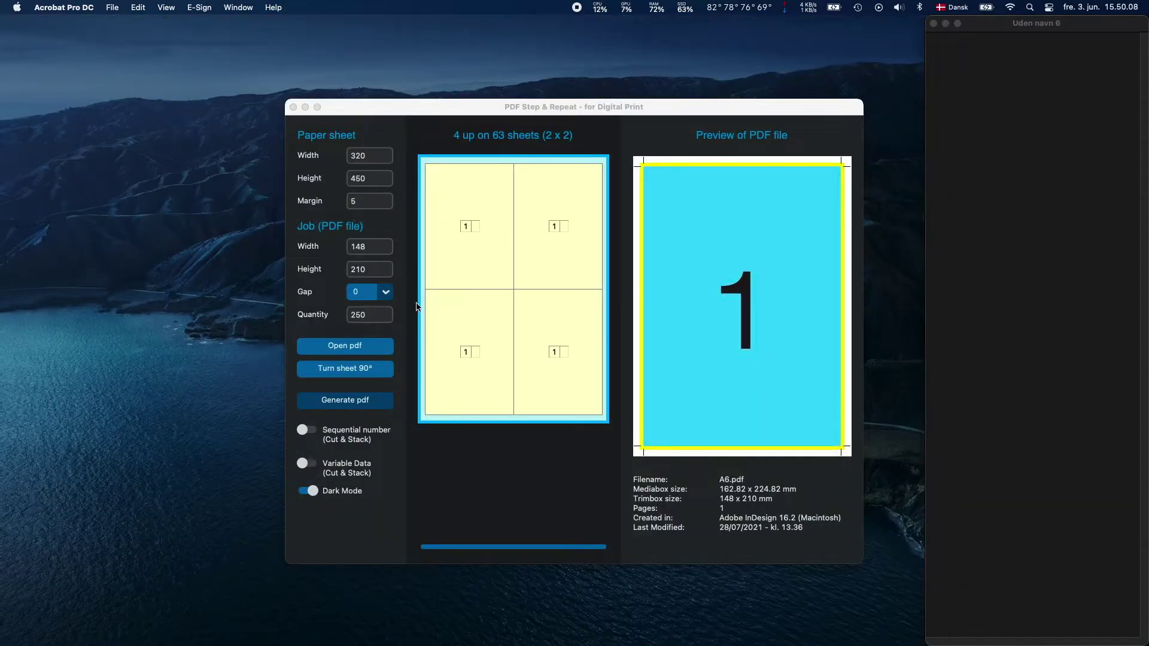
# Turn on sequential numbers placed 20 from left and top at font size 25.
pyautogui.click(479, 455)
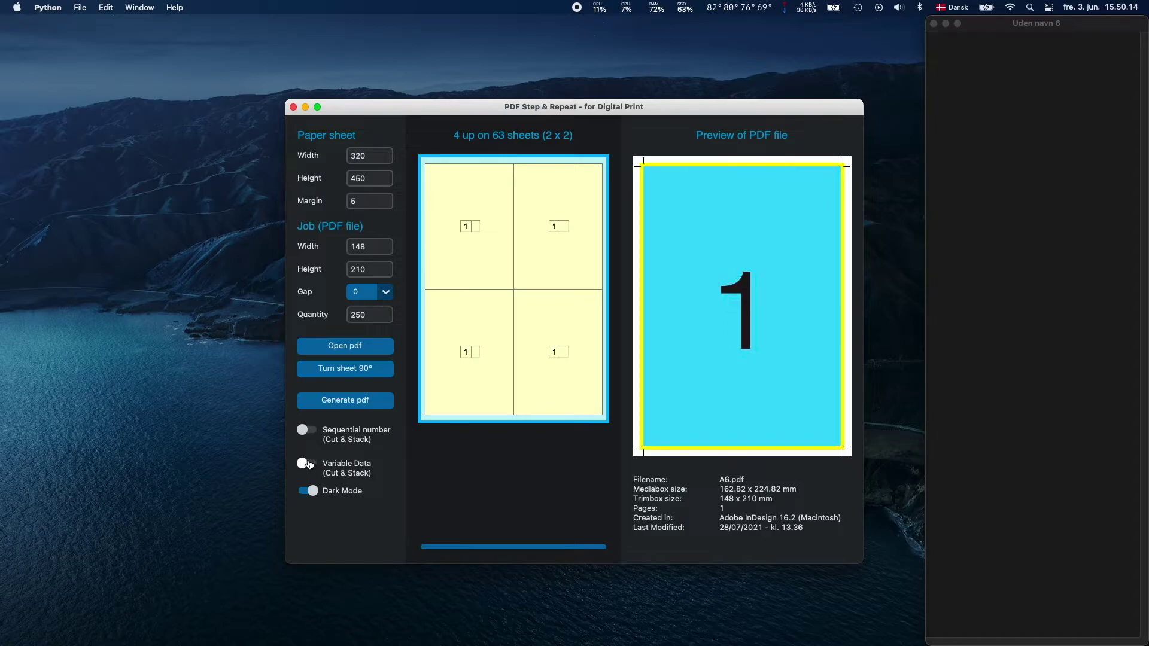
pyautogui.click(307, 431)
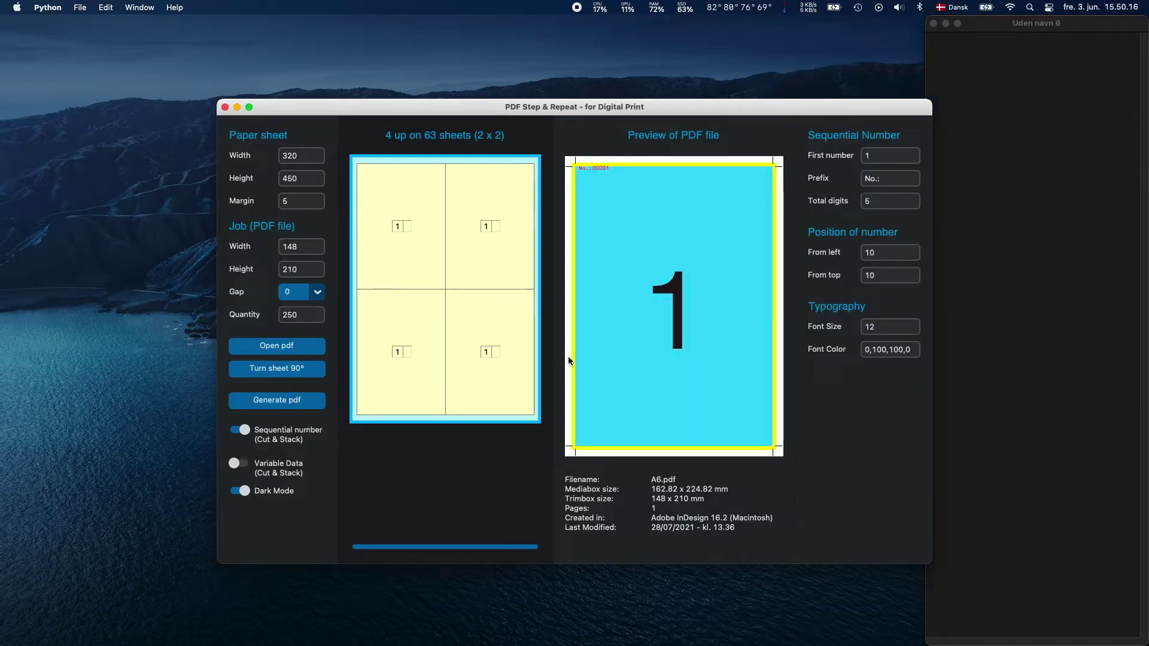
pyautogui.moveTo(888, 250); pyautogui.dragTo(837, 258)
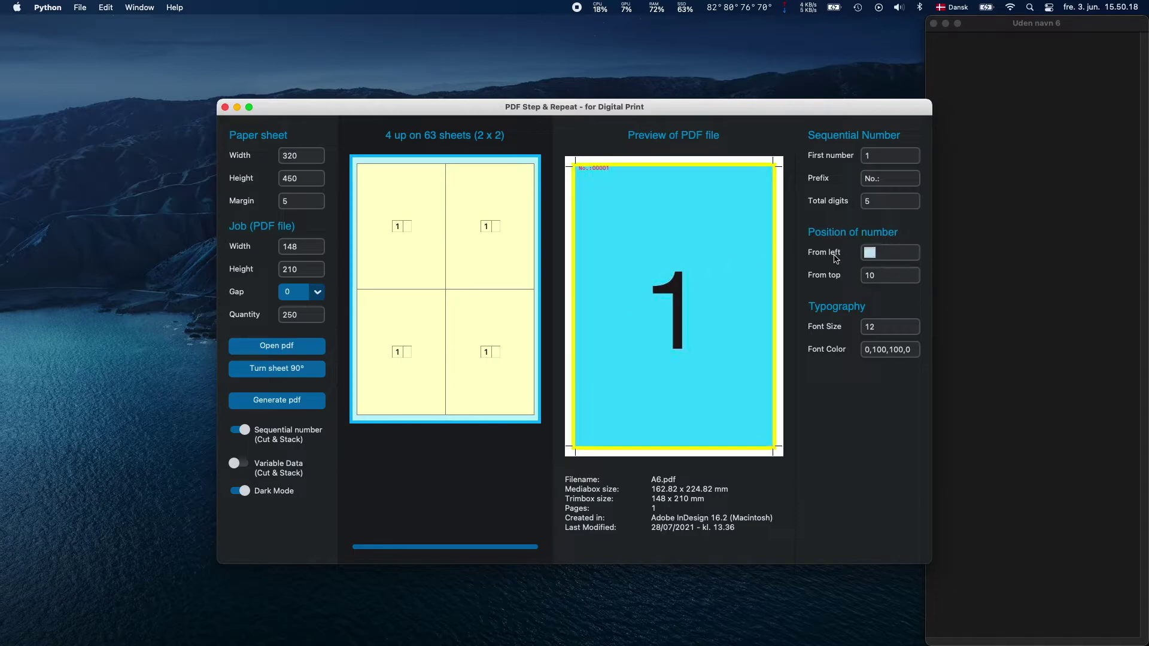
pyautogui.write('20')
pyautogui.press('Tab')
pyautogui.write('20')
pyautogui.press('Tab')
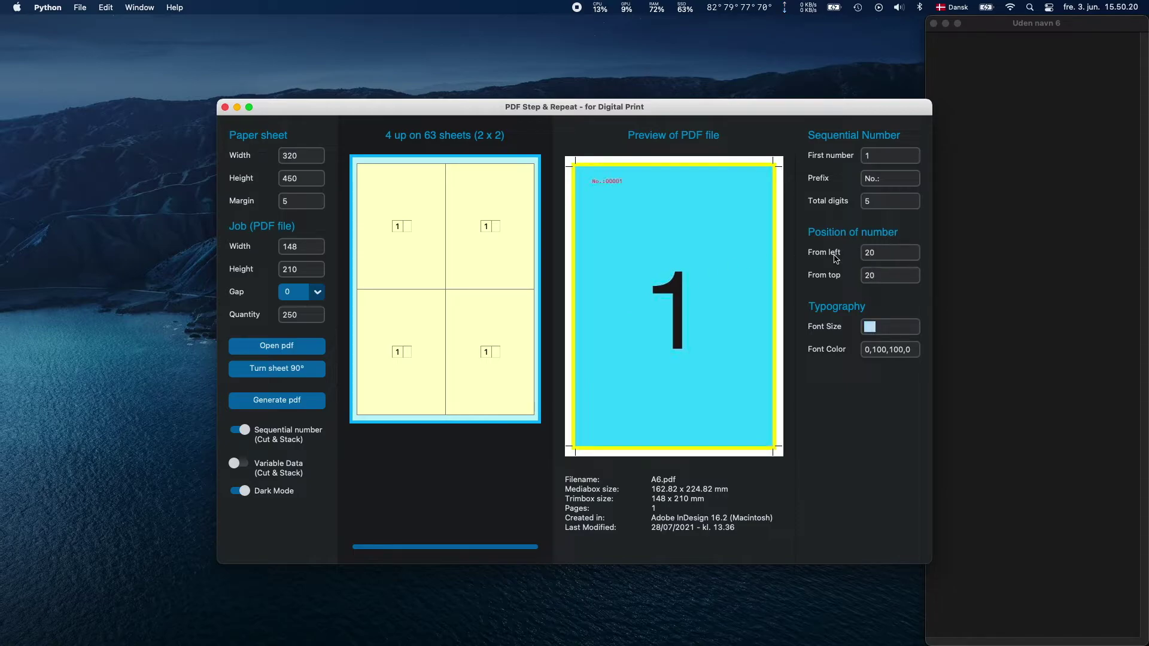
pyautogui.write('25')
pyautogui.press('Tab')
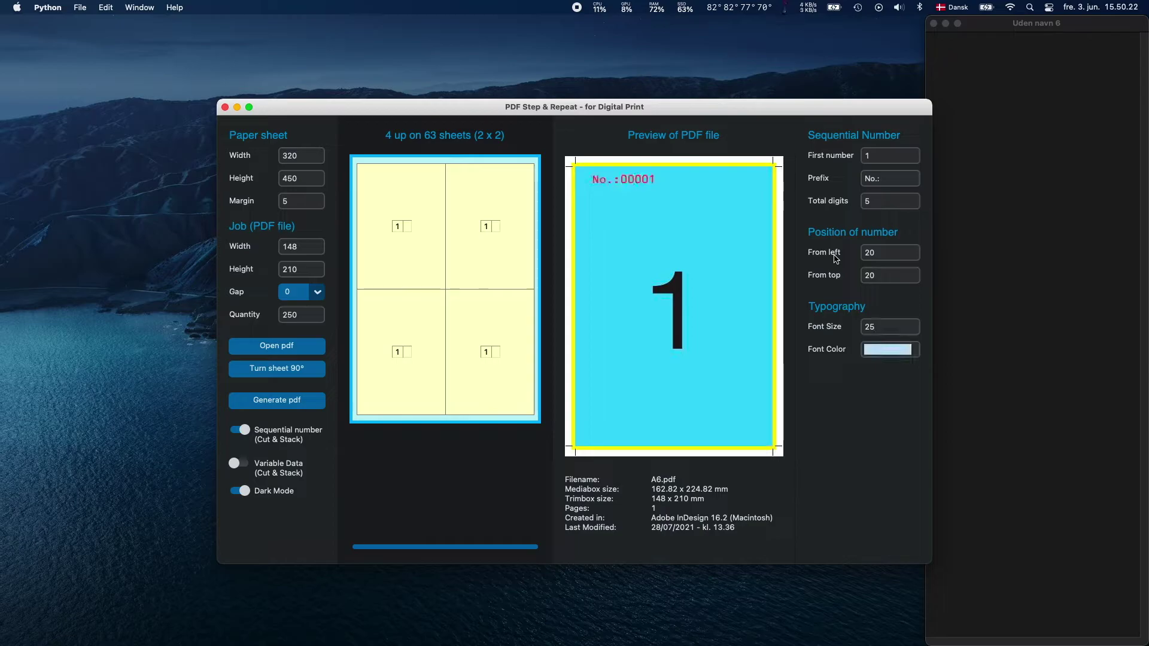
# Regenerate the numbered PDF with yellow bleed colour 0,0,100,0.
pyautogui.click(301, 404)
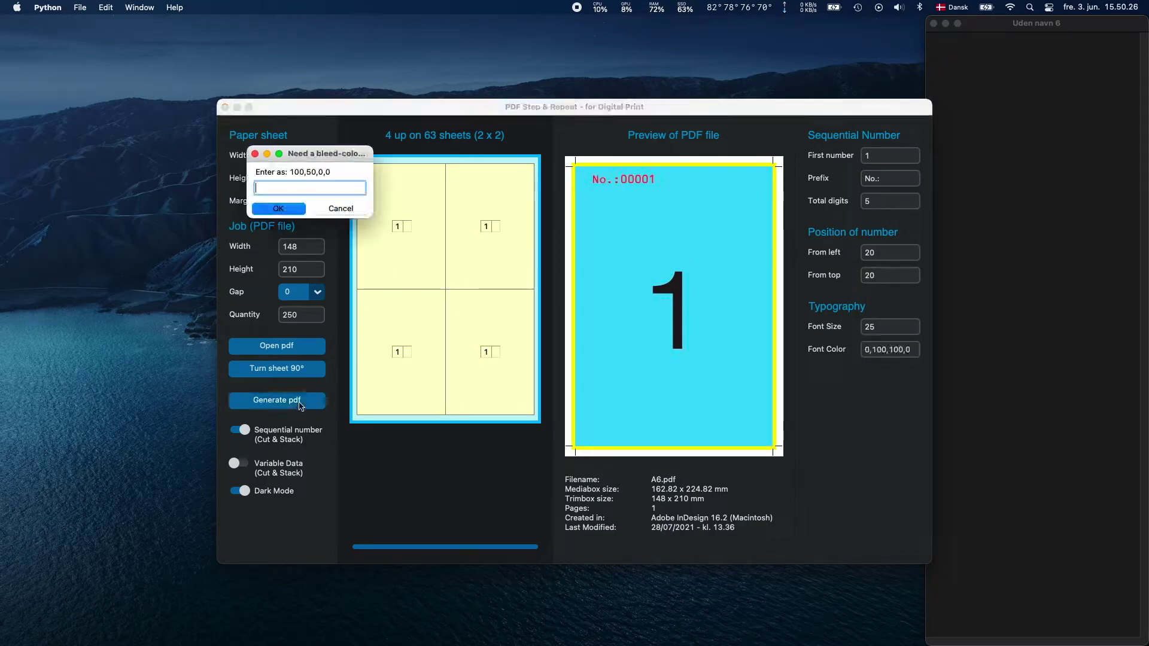
pyautogui.write('0,0,')
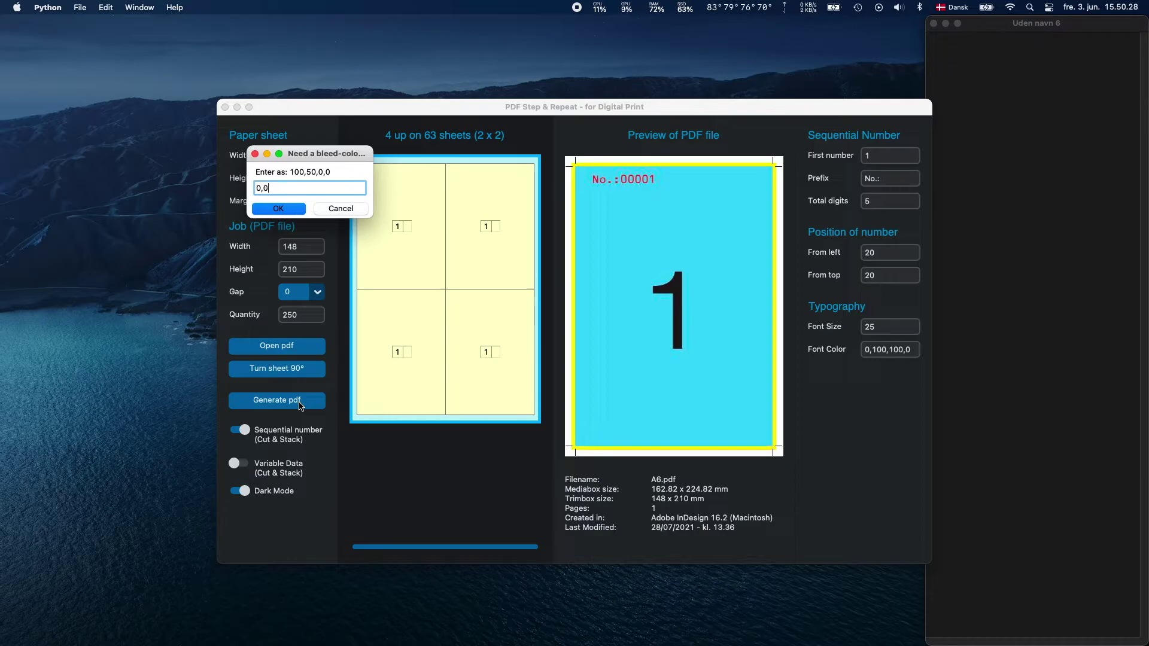
pyautogui.write('100,0')
pyautogui.click(279, 209)
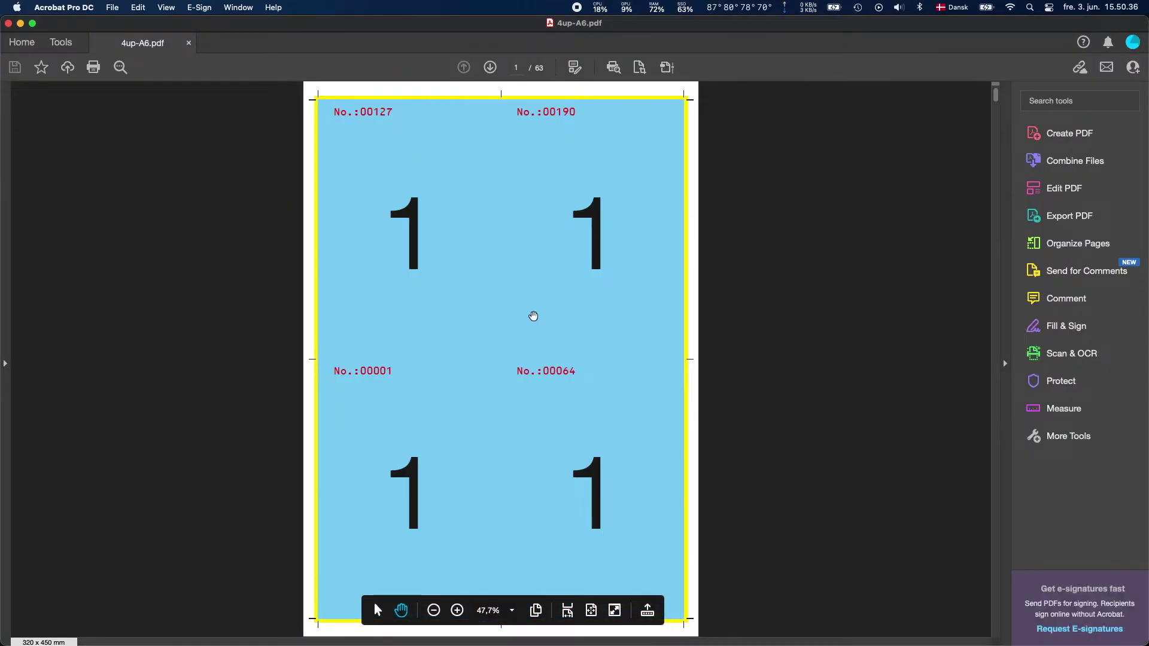
# Scroll through the 63 numbered sheets, return to page 1, and close 4up-A6.pdf.
pyautogui.scroll(-5, 534, 316)
pyautogui.scroll(5, 534, 316)
pyautogui.scroll(-10, 534, 316)
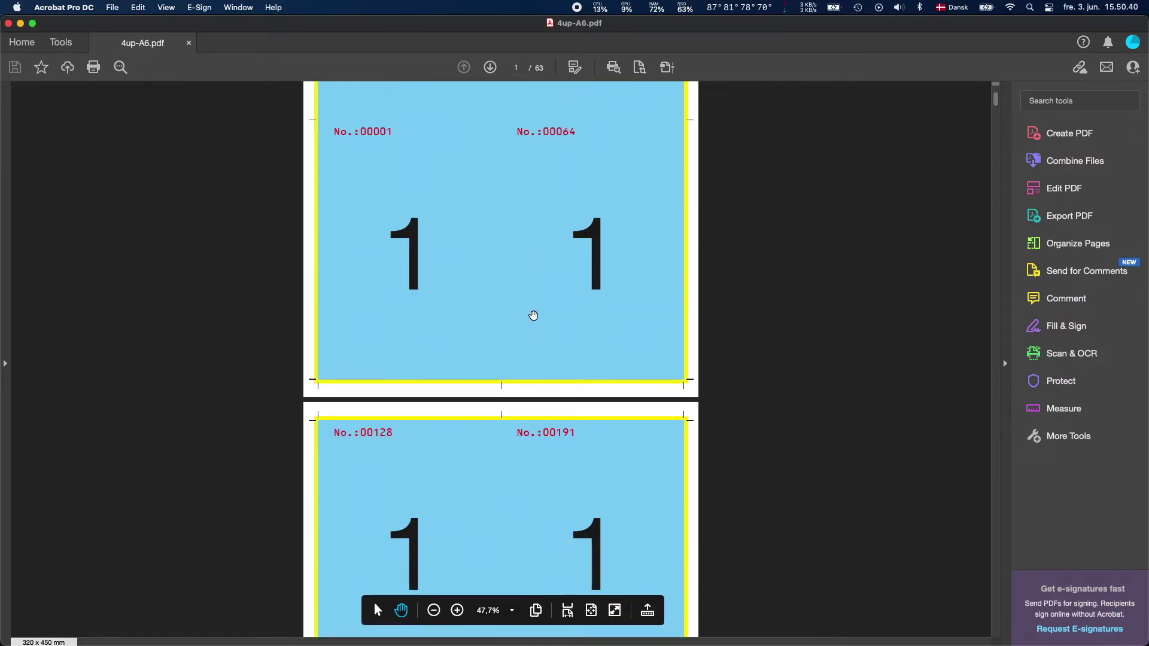
pyautogui.scroll(-20, 534, 315)
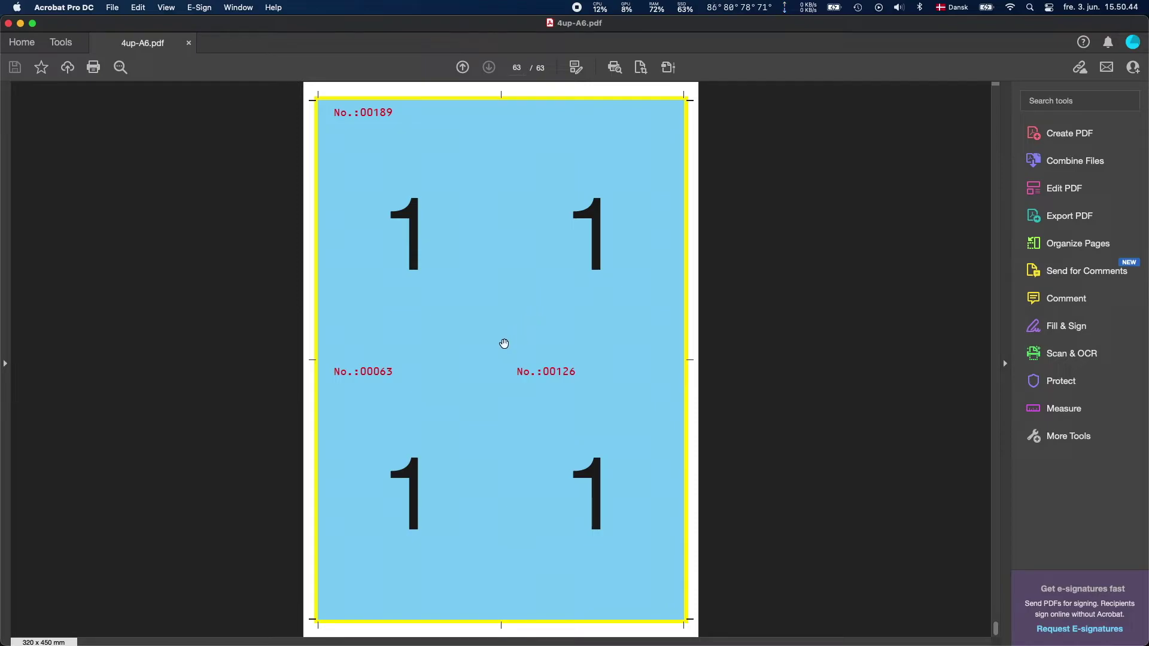
pyautogui.press('Home')
pyautogui.scroll(-20, 596, 408)
pyautogui.press('Home')
pyautogui.scroll(-20, 380, 120)
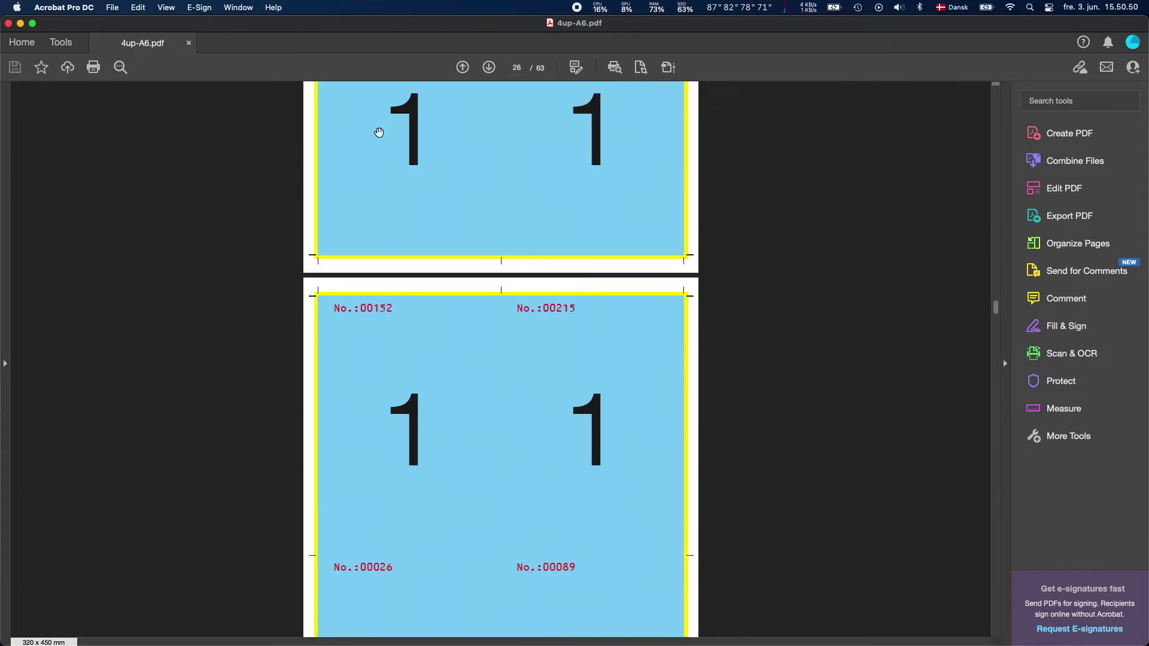
pyautogui.press('Home')
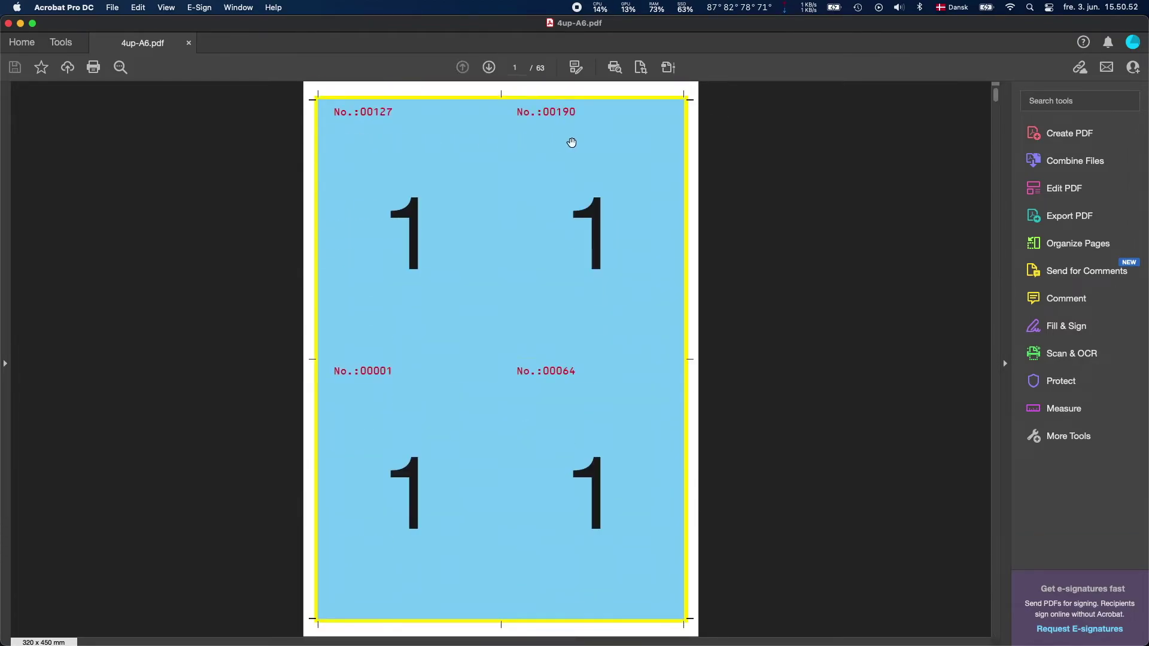
pyautogui.scroll(-15, 597, 144)
pyautogui.scroll(-20, 599, 146)
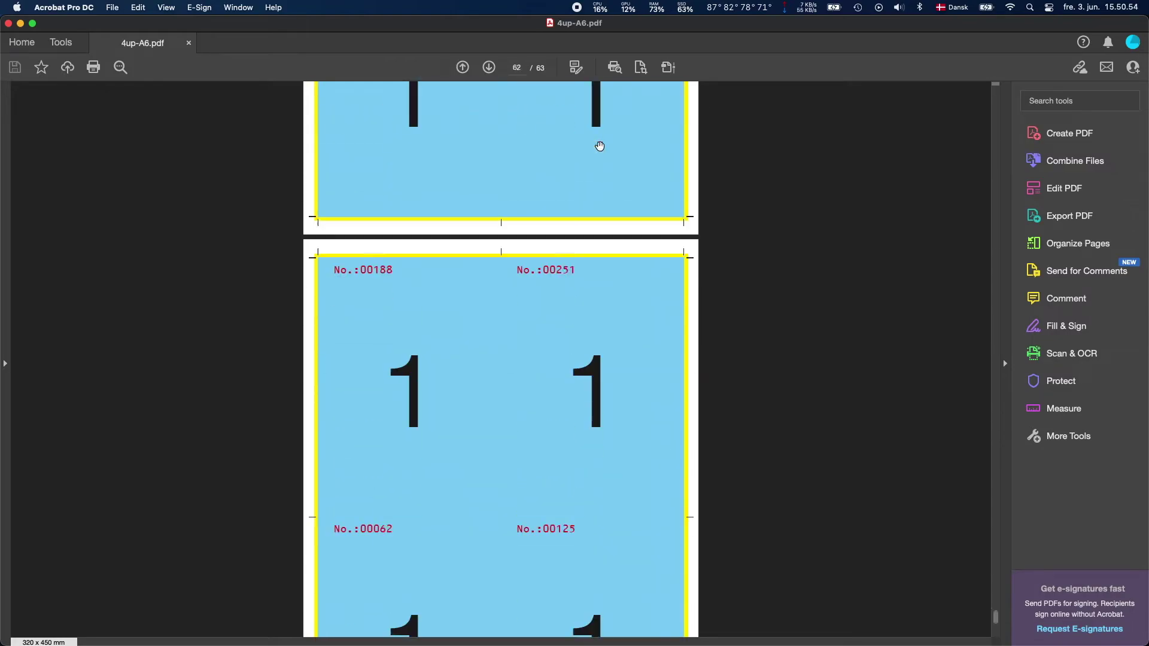
pyautogui.scroll(-20, 600, 146)
pyautogui.scroll(-5, 600, 146)
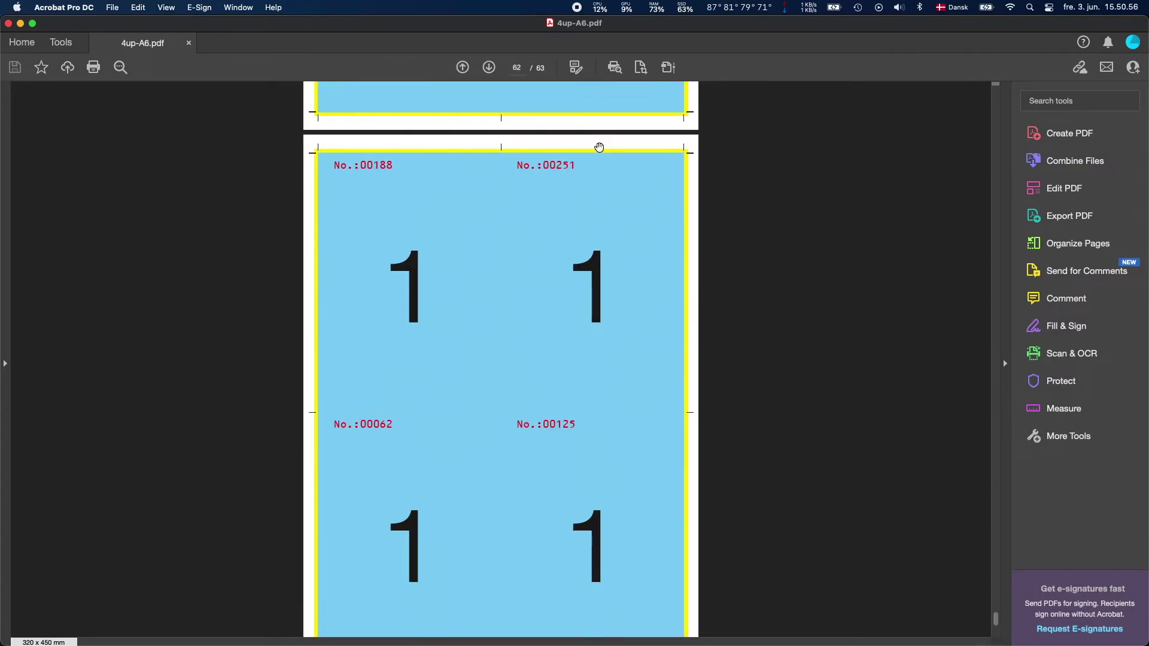
pyautogui.press('Home')
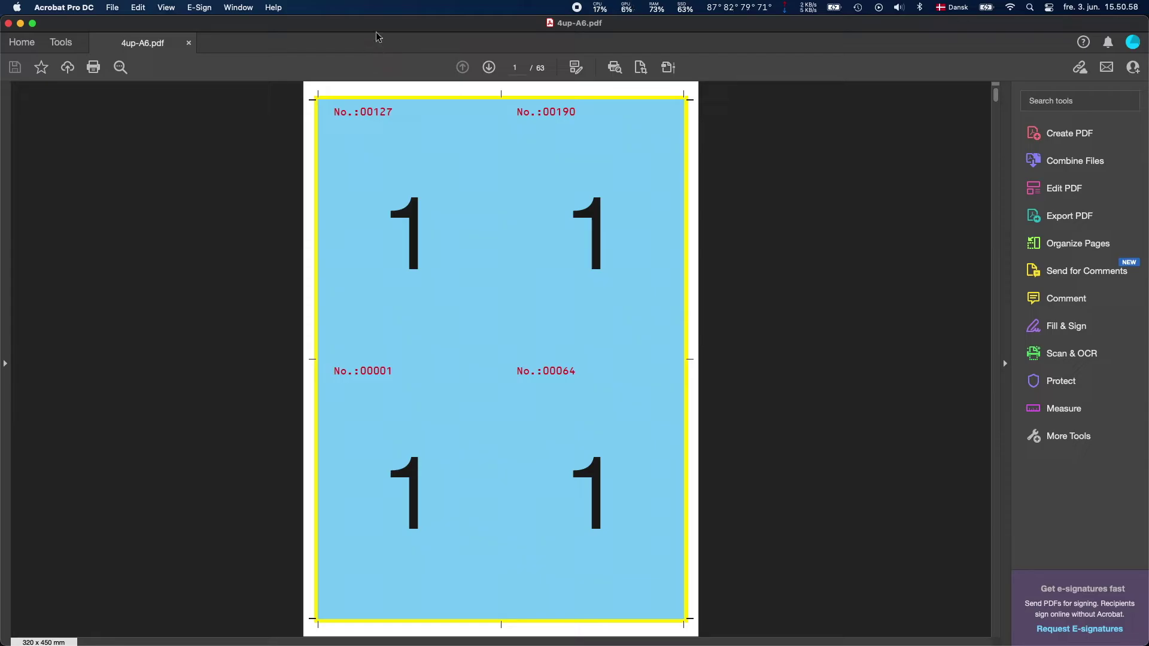
pyautogui.press('super+w')
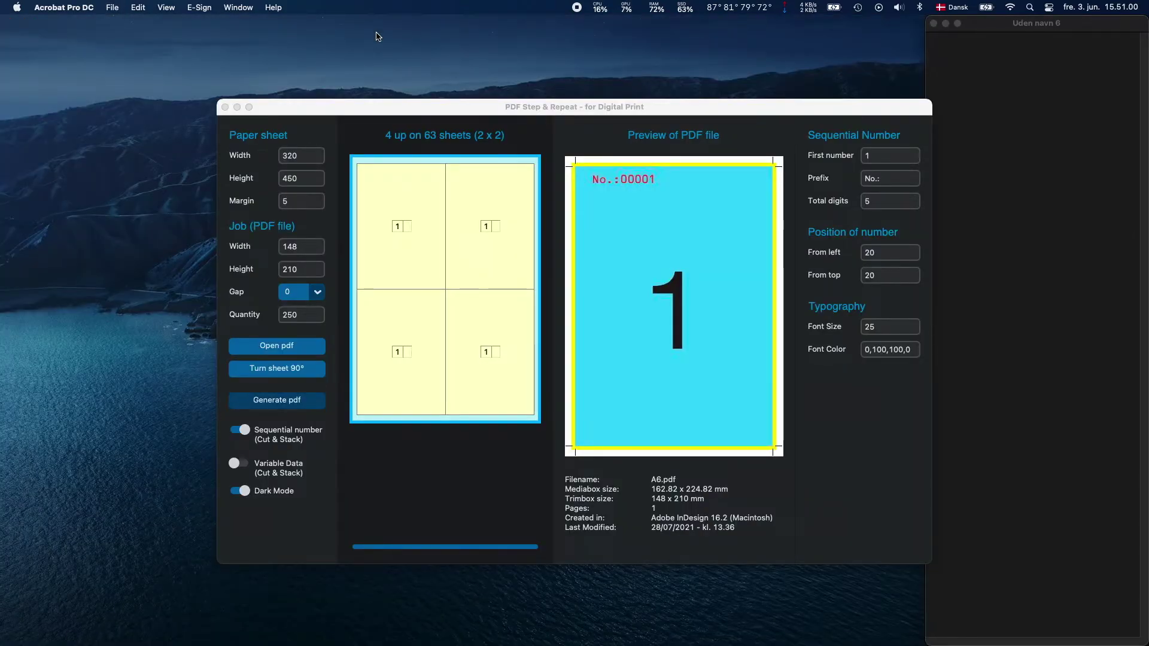
# Disable sequential numbers, load Businesscard.pdf, and turn the sheet to fit 25 cards.
pyautogui.click(255, 426)
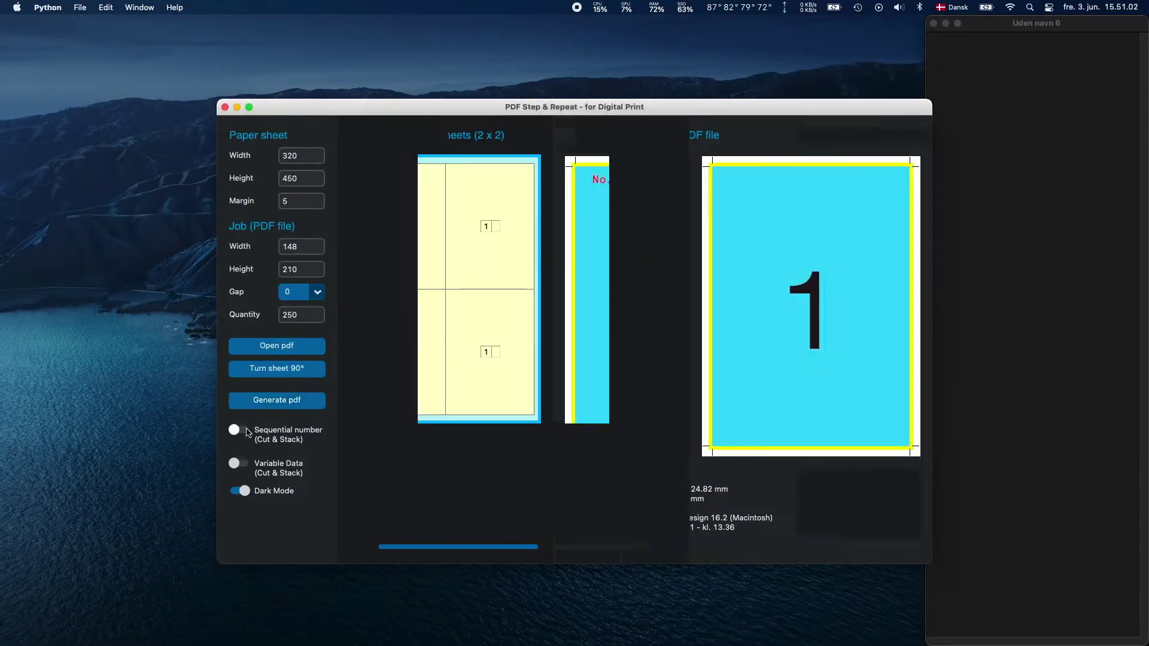
pyautogui.click(277, 345)
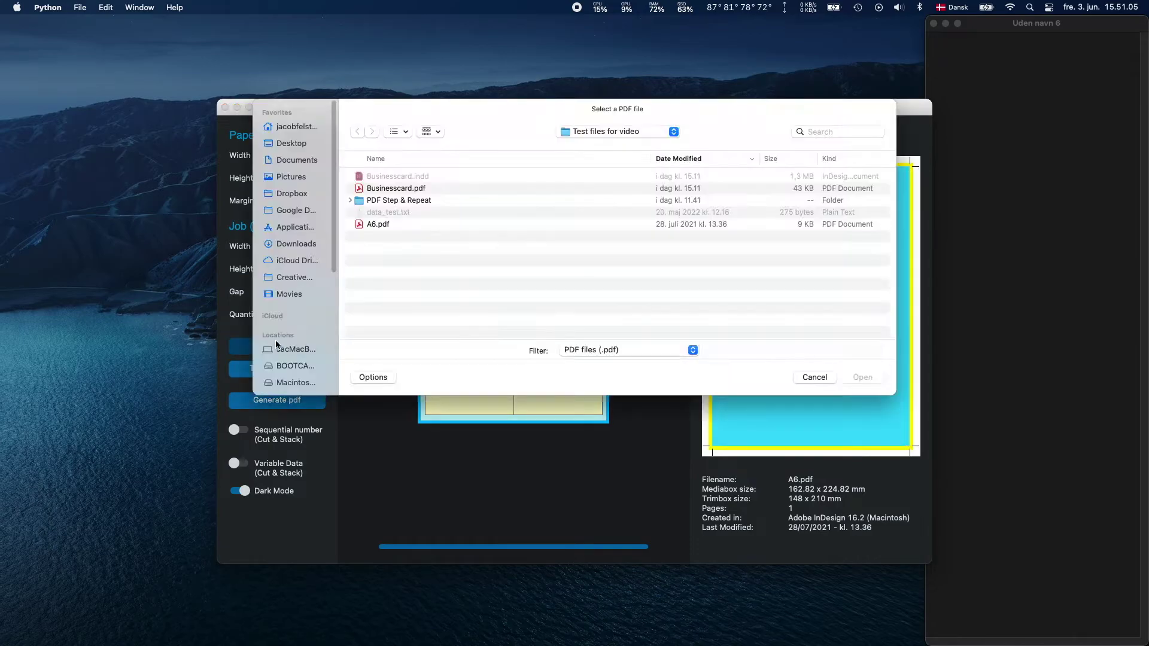
pyautogui.doubleClick(385, 189)
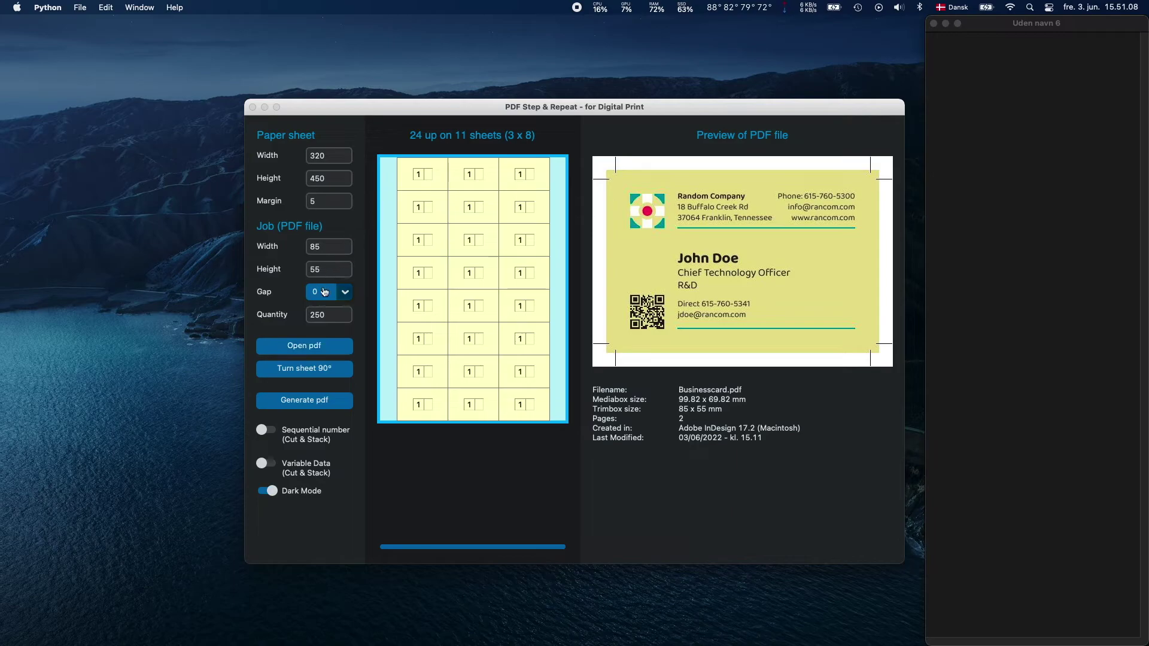
pyautogui.click(312, 369)
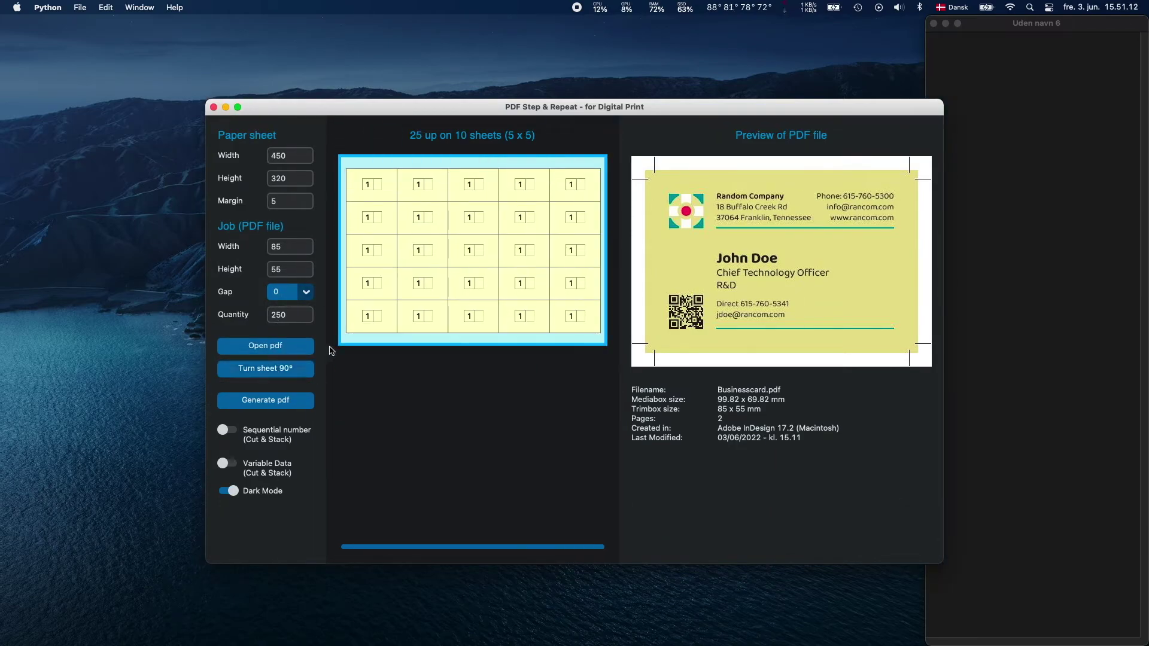
# Set every card in columns 4 and 5 to use page 2.
pyautogui.write('2')
pyautogui.click(570, 184)
pyautogui.write('2')
pyautogui.click(520, 218)
pyautogui.write('2')
pyautogui.click(568, 220)
pyautogui.write('2')
pyautogui.click(520, 250)
pyautogui.write('2')
pyautogui.click(569, 249)
pyautogui.write('2')
pyautogui.click(522, 282)
pyautogui.write('2')
pyautogui.click(572, 282)
pyautogui.write('22')
pyautogui.click(571, 315)
pyautogui.write('2')
# Mark all five cards in column 1 as turned with 't'.
pyautogui.click(377, 184)
pyautogui.write('t')
pyautogui.click(377, 217)
pyautogui.write('t')
pyautogui.click(377, 250)
pyautogui.write('t')
pyautogui.click(377, 283)
pyautogui.write('t')
pyautogui.click(377, 315)
pyautogui.write('t')
# Generate the business card PDF with bleed colour 0,0,37,12.
pyautogui.click(289, 401)
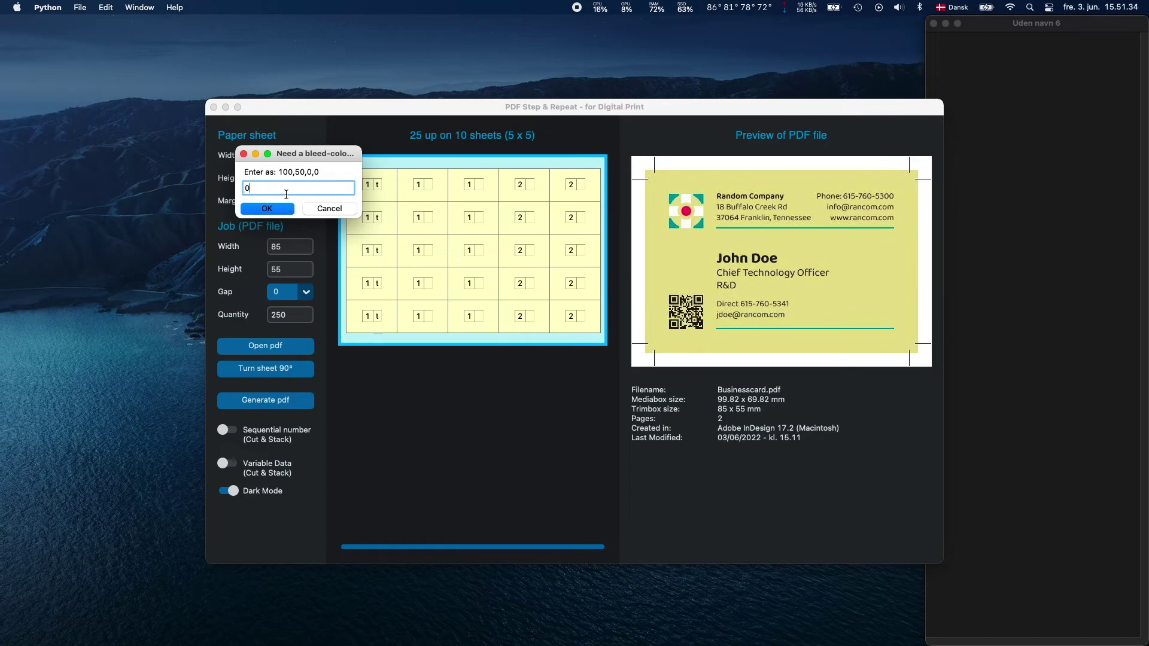
pyautogui.write('0,0,37,12')
pyautogui.click(283, 209)
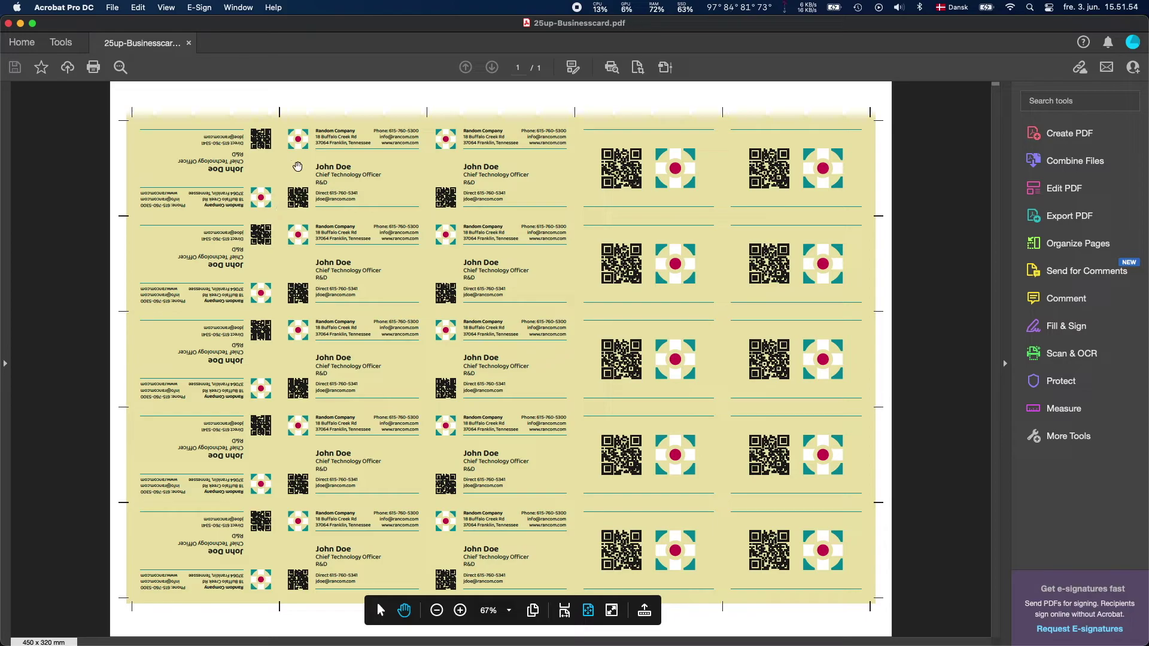
# Zoom into the top-left crop marks, fit the whole sheet, then close the PDF.
pyautogui.moveTo(178, 148); pyautogui.dragTo(117, 97)
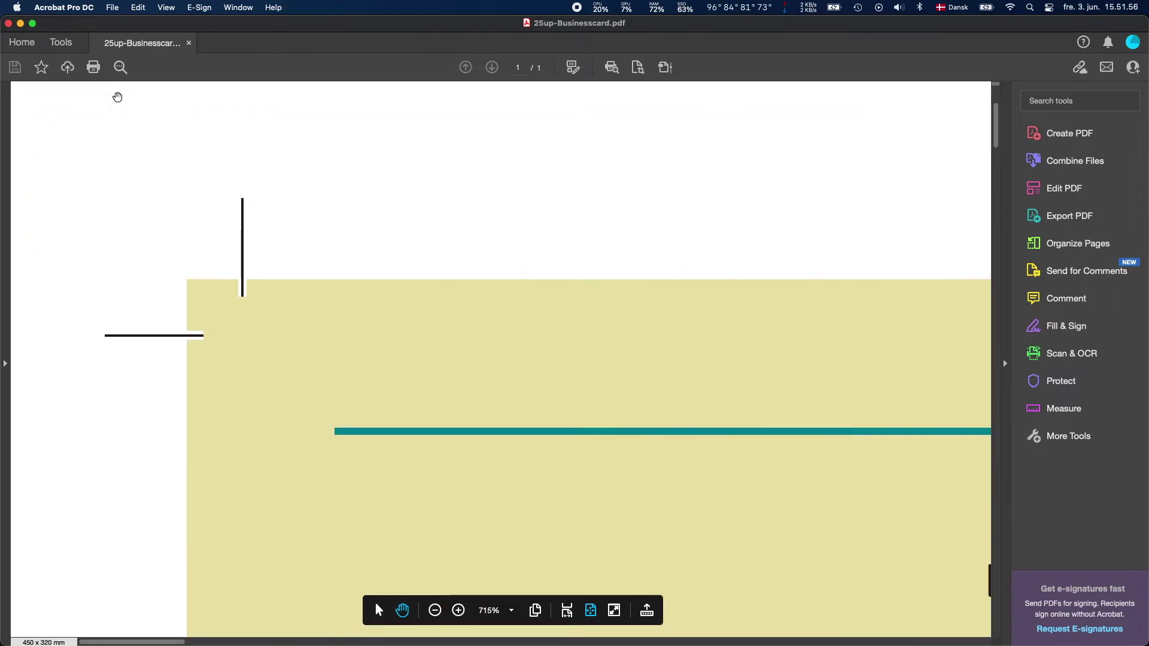
pyautogui.press('super+0')
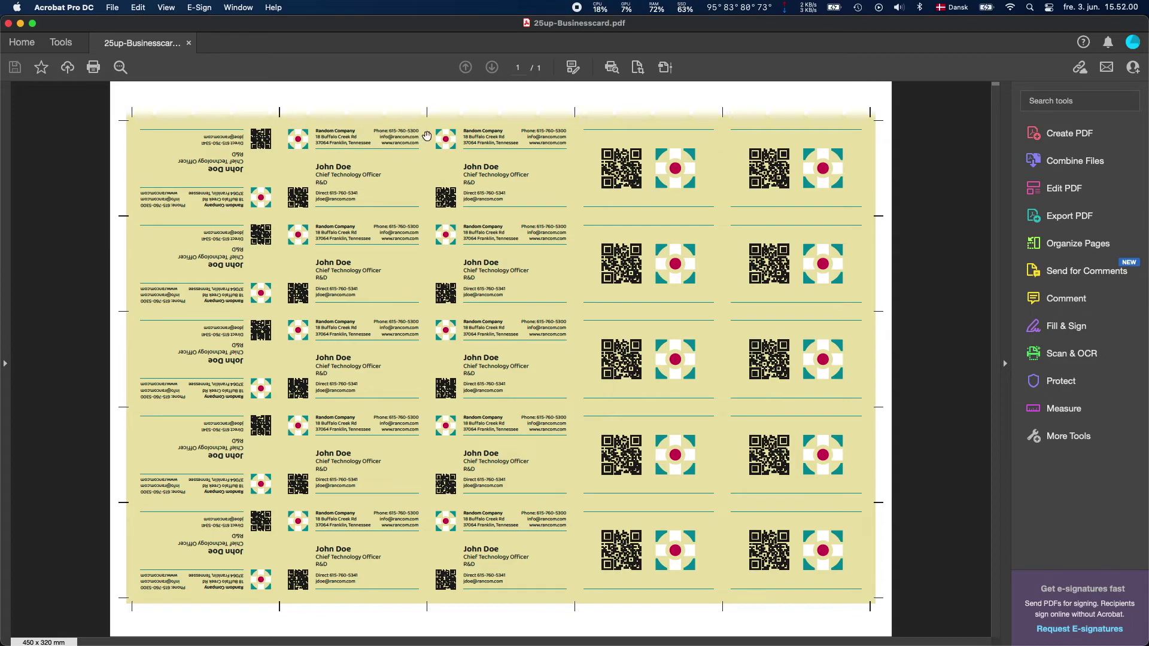
pyautogui.press('super+w')
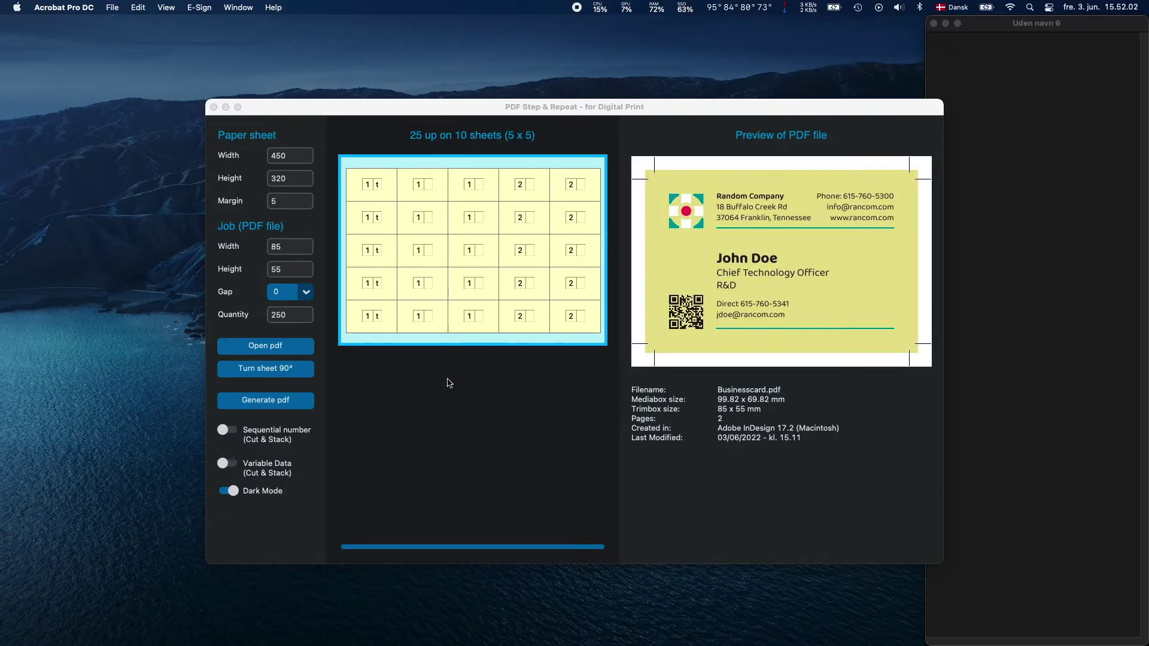
# Turn the sheet 90° twice to reset the layout to 1 page.
pyautogui.click(450, 384)
pyautogui.click(312, 368)
pyautogui.click(301, 372)
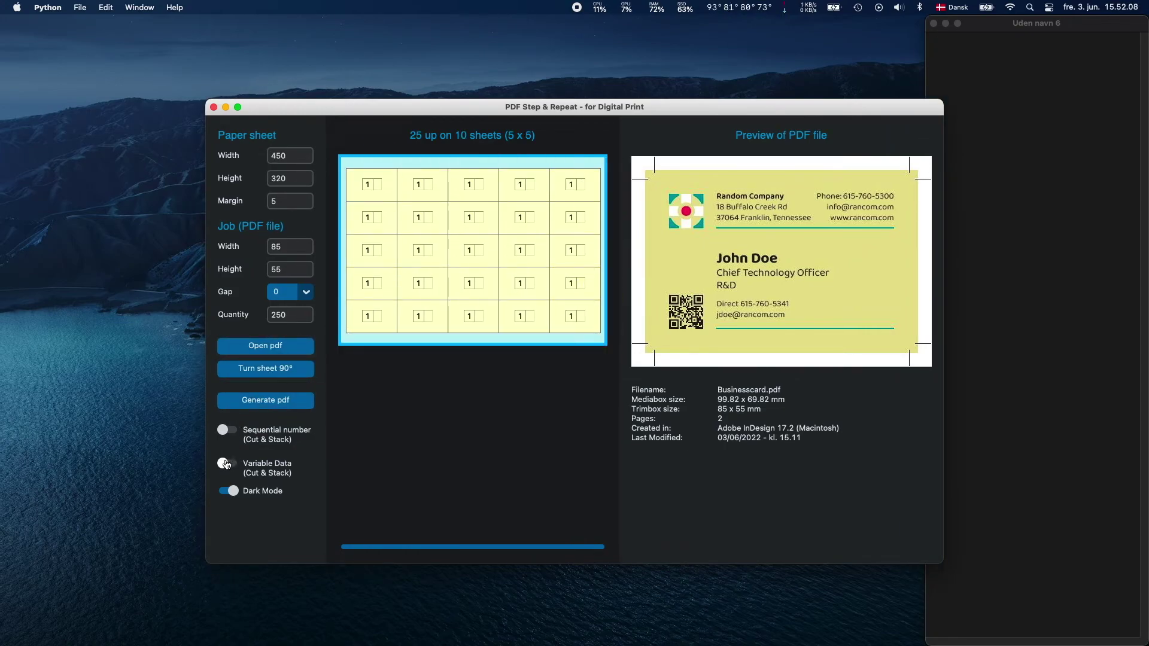
# Load A6.pdf as the job and set a gap of 5 between pages.
pyautogui.click(254, 350)
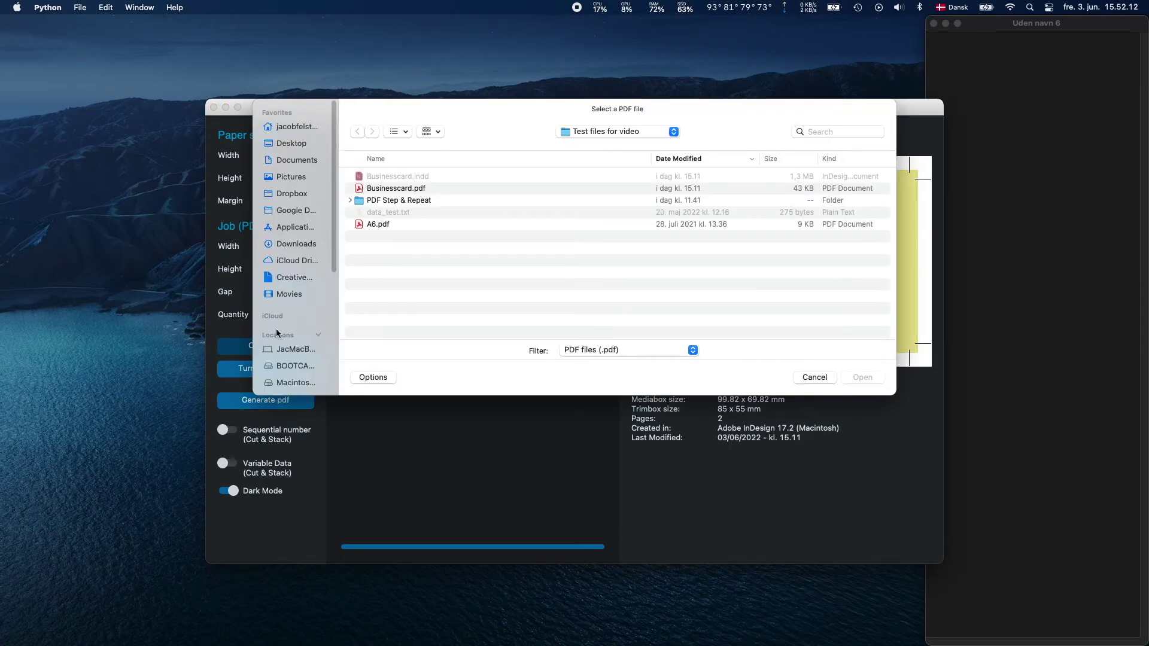
pyautogui.doubleClick(383, 224)
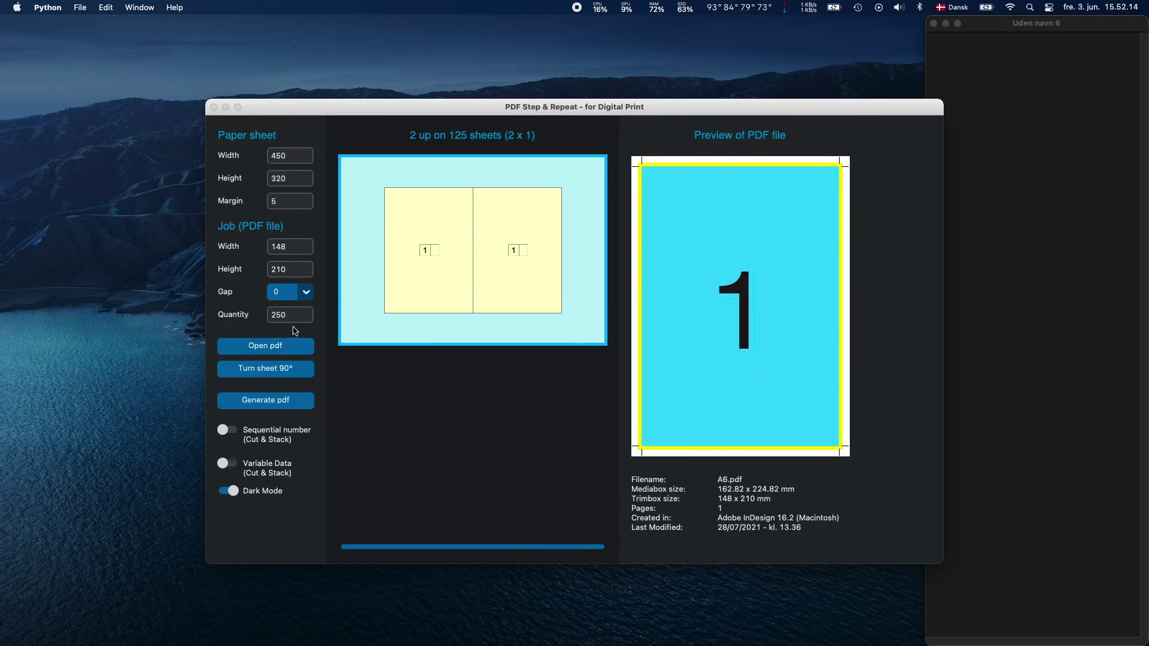
pyautogui.click(292, 293)
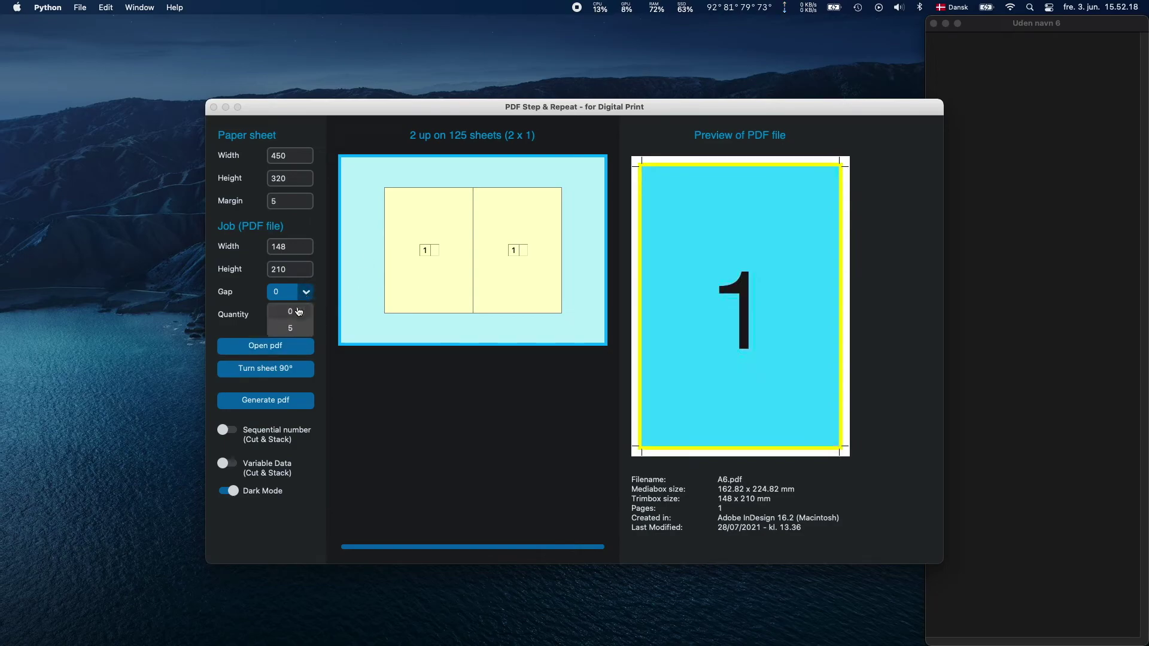
pyautogui.click(292, 328)
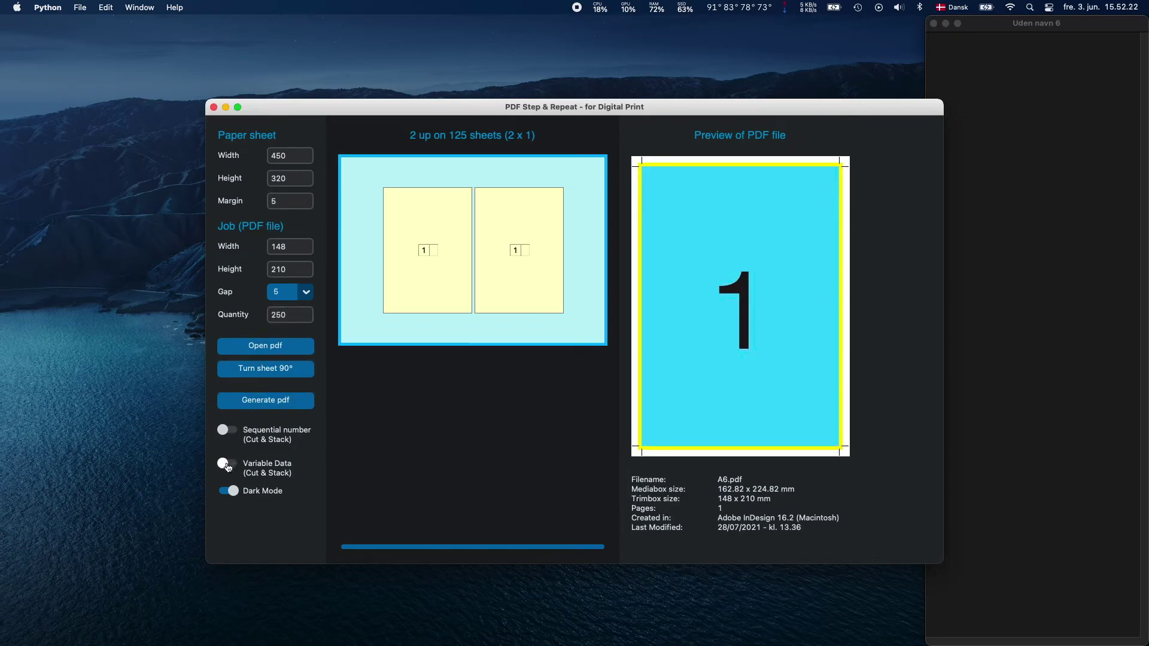
# Enable Variable Data and load data_test.txt as the address list.
pyautogui.click(227, 467)
pyautogui.click(382, 214)
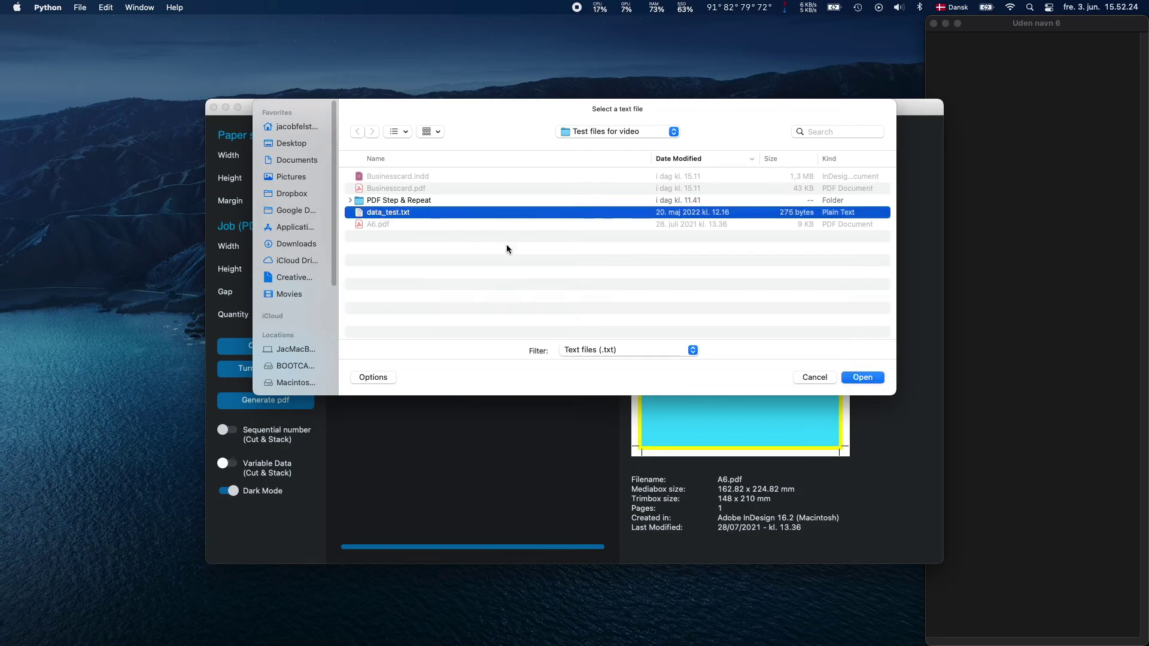
pyautogui.click(863, 377)
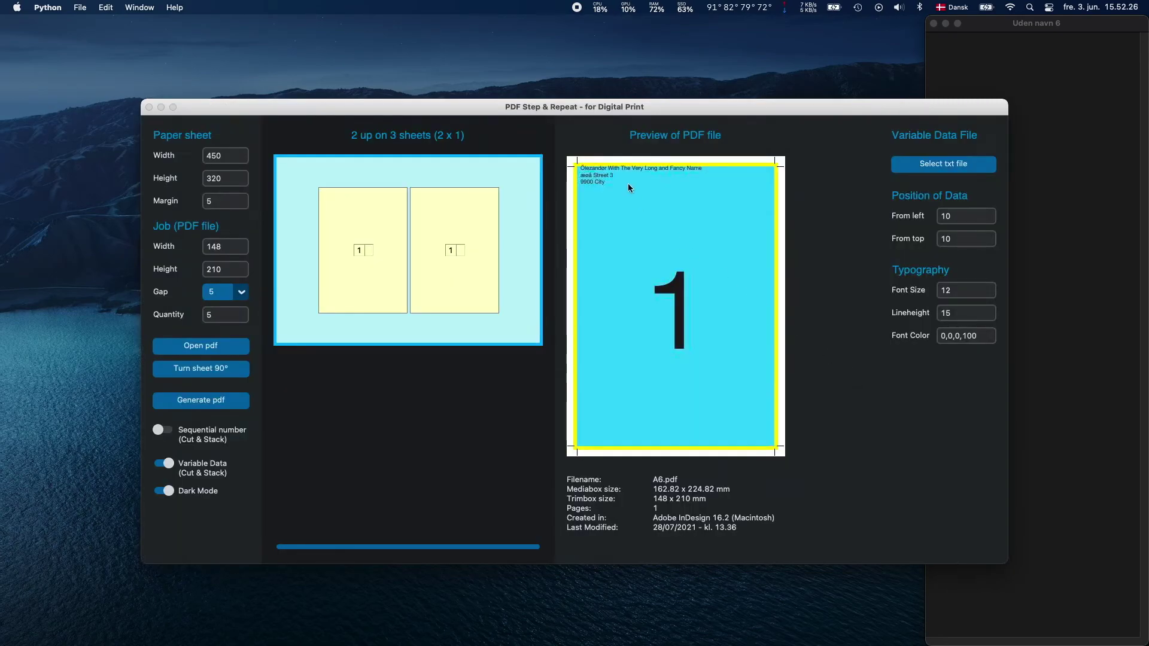
# Position the addresses 30 from left and top with font size 15.
pyautogui.doubleClick(946, 216)
pyautogui.write('30')
pyautogui.press('Tab')
pyautogui.write('30')
pyautogui.press('Tab')
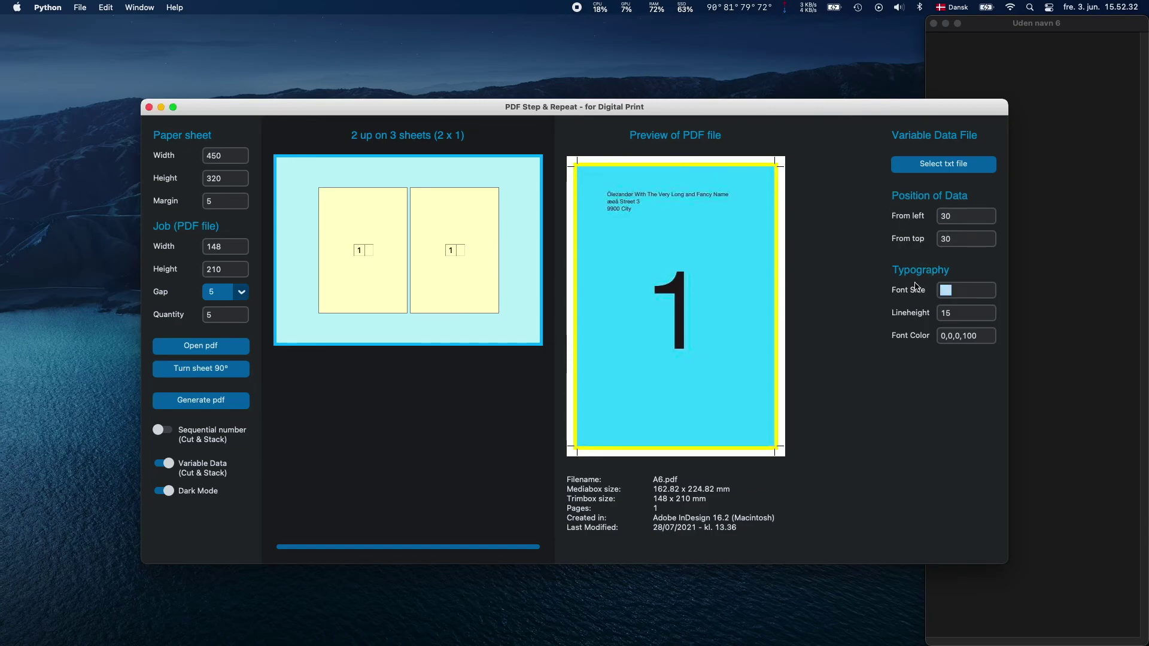
pyautogui.write('20')
pyautogui.press('Tab')
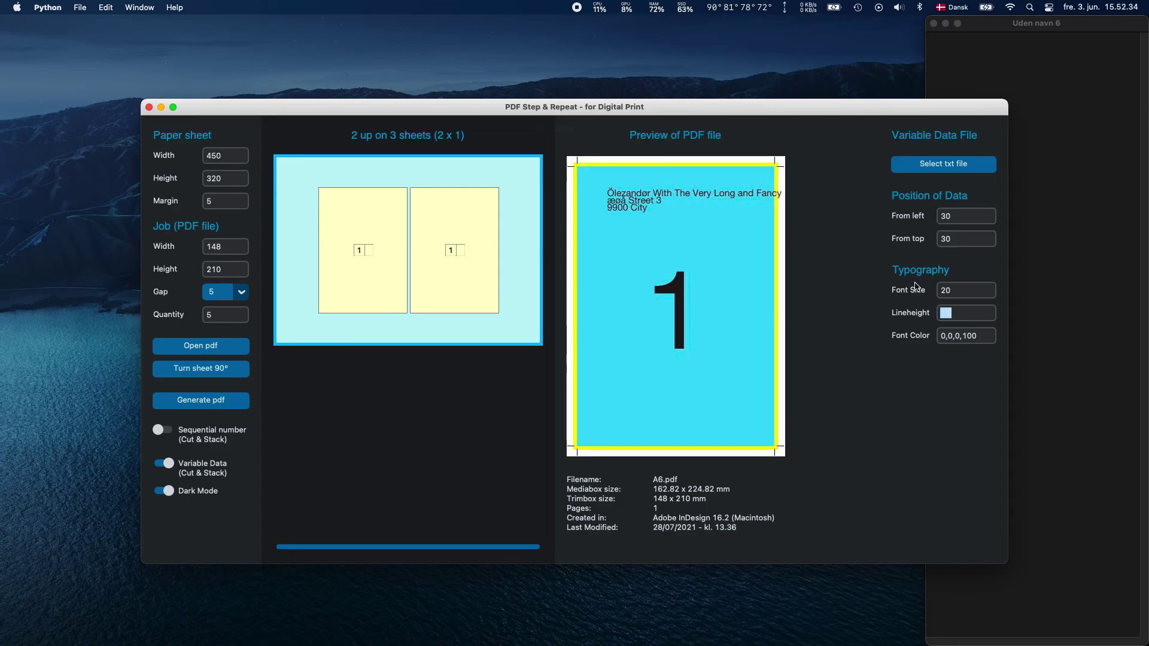
pyautogui.hotkey('shift', 'Tab')
pyautogui.write('15')
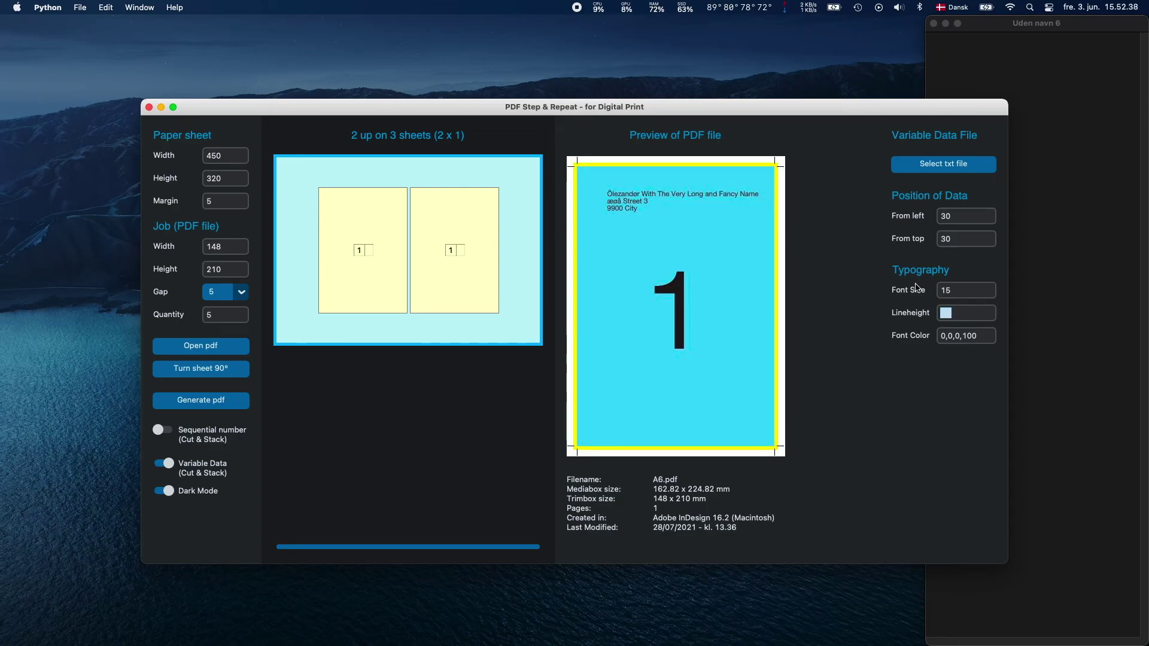
# Set line height 15 and magenta font colour 0,100,0,0.
pyautogui.click(950, 336)
pyautogui.doubleClick(950, 336)
pyautogui.write('100')
pyautogui.press('Tab')
pyautogui.press('Tab')
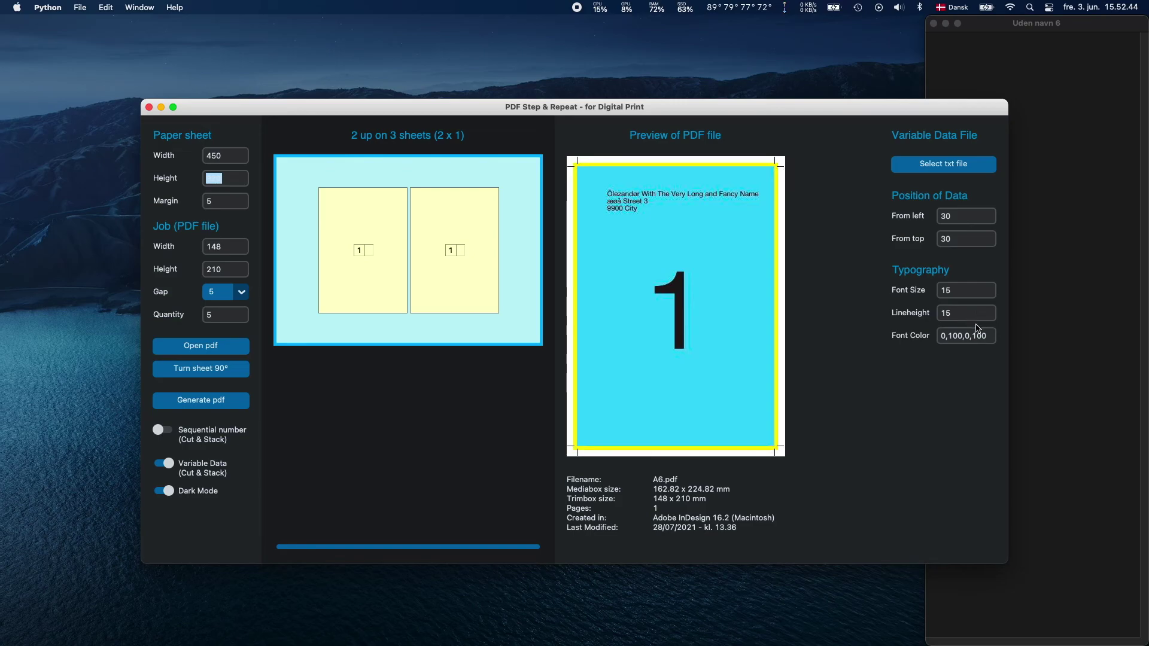
pyautogui.click(976, 333)
pyautogui.press('BackSpace')
pyautogui.click(980, 314)
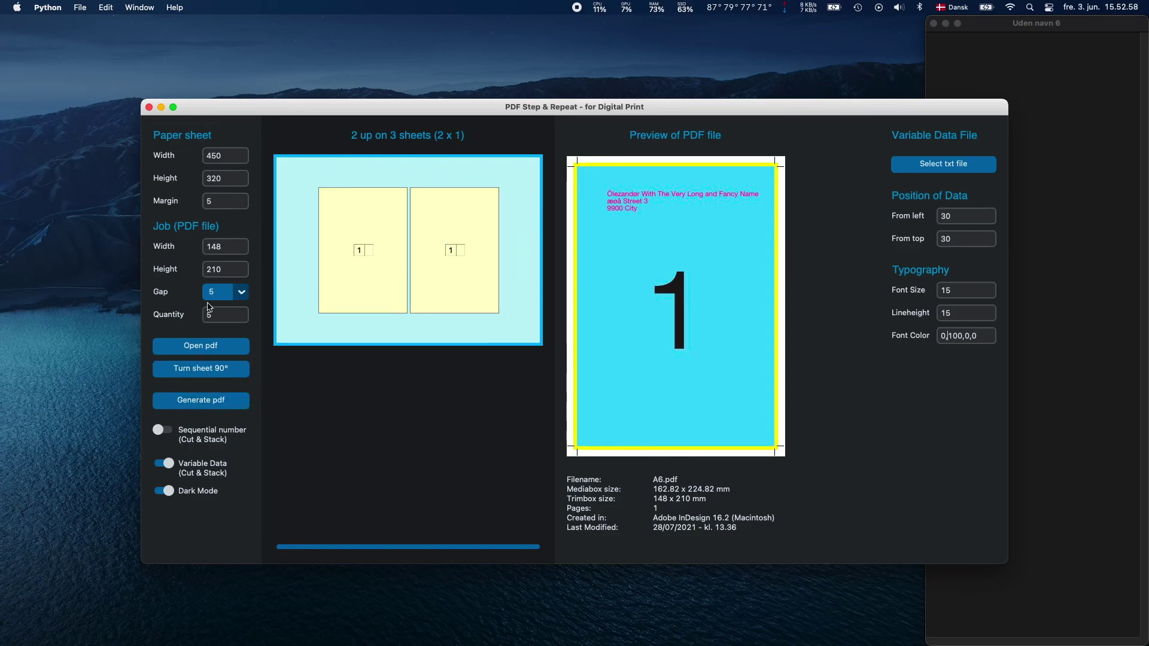
# Generate 2up-A6.pdf, scroll through its 3 addressed pages, and close it.
pyautogui.click(217, 402)
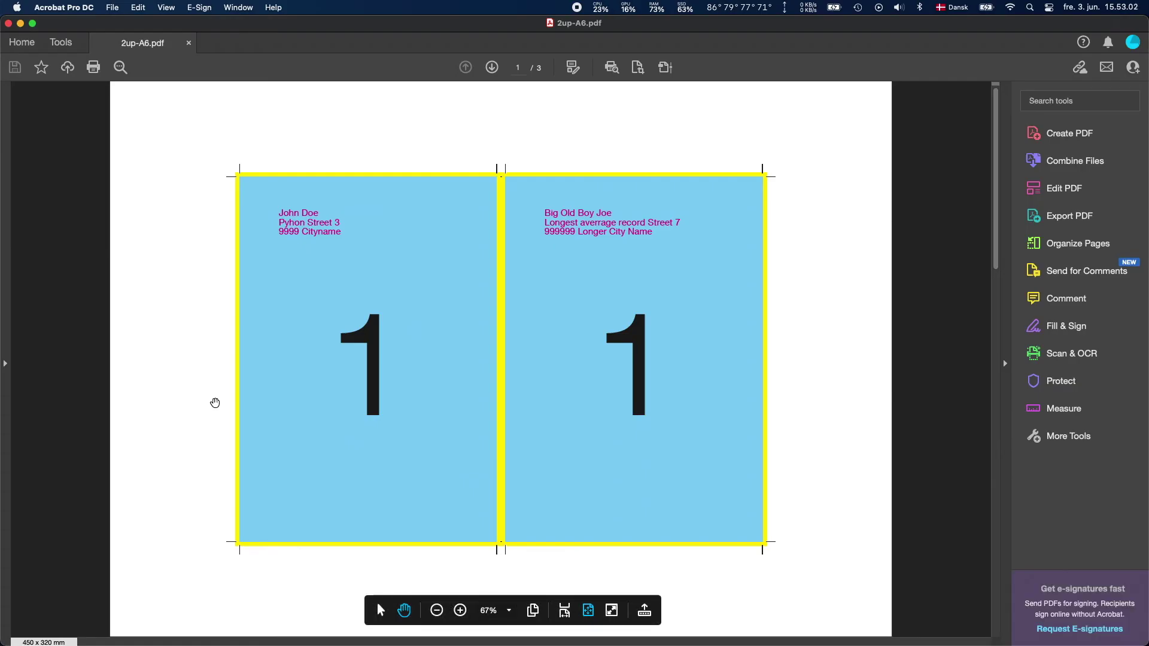
pyautogui.scroll(-3, 414, 358)
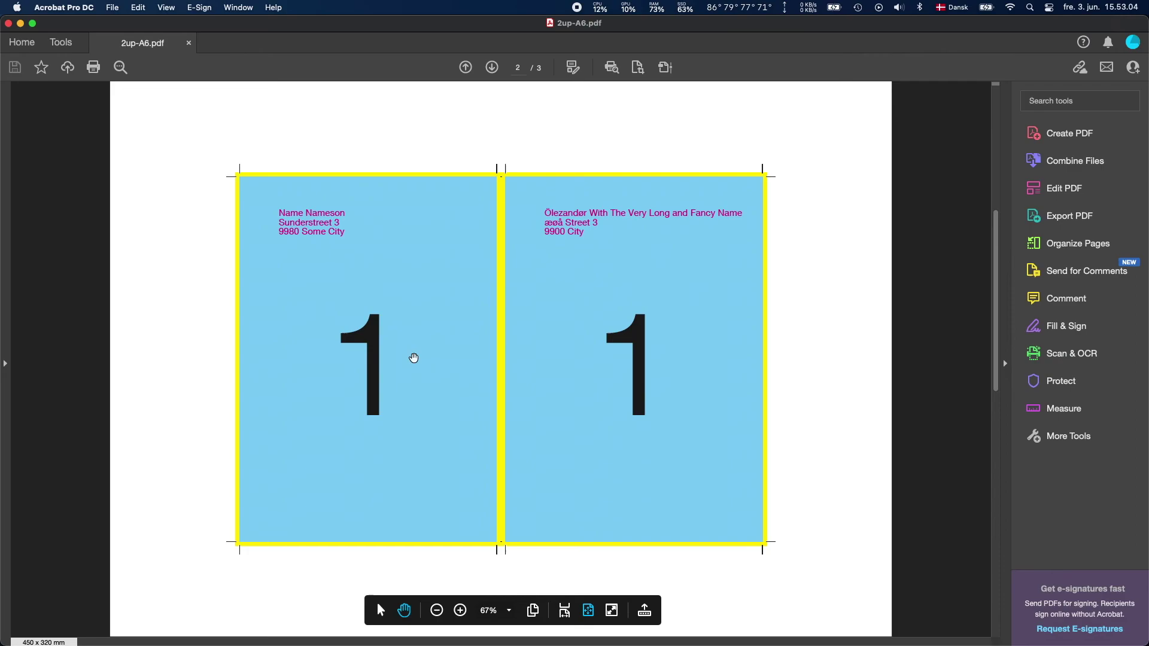
pyautogui.scroll(-3, 414, 358)
pyautogui.scroll(3, 413, 357)
pyautogui.scroll(3, 413, 357)
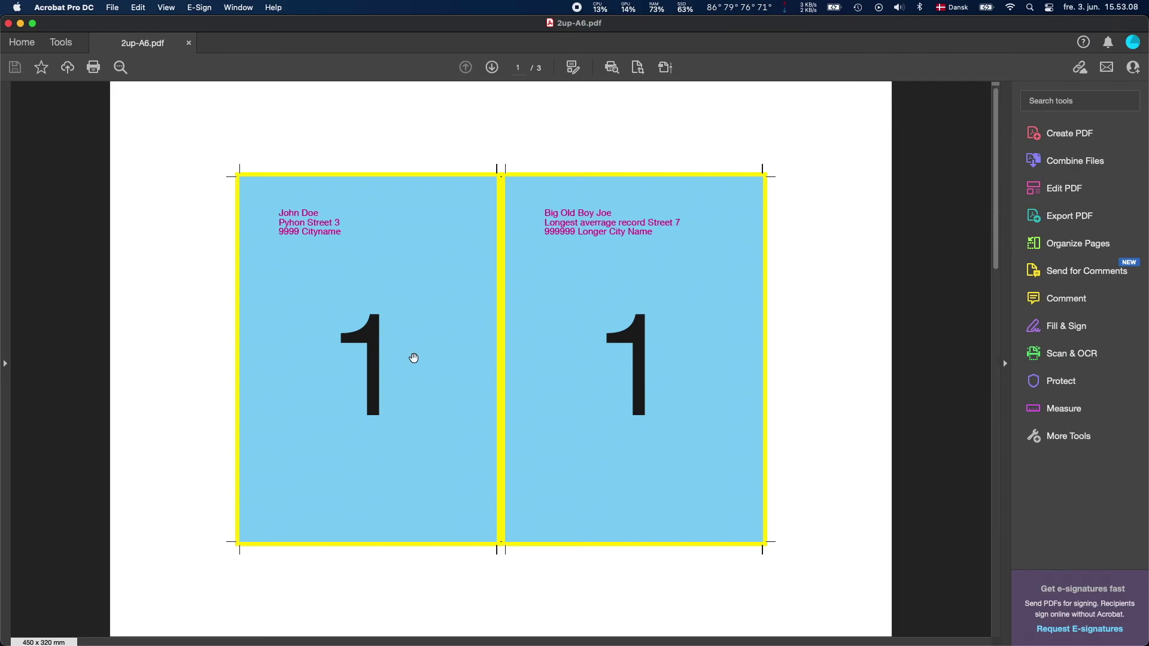
pyautogui.press('super+h')
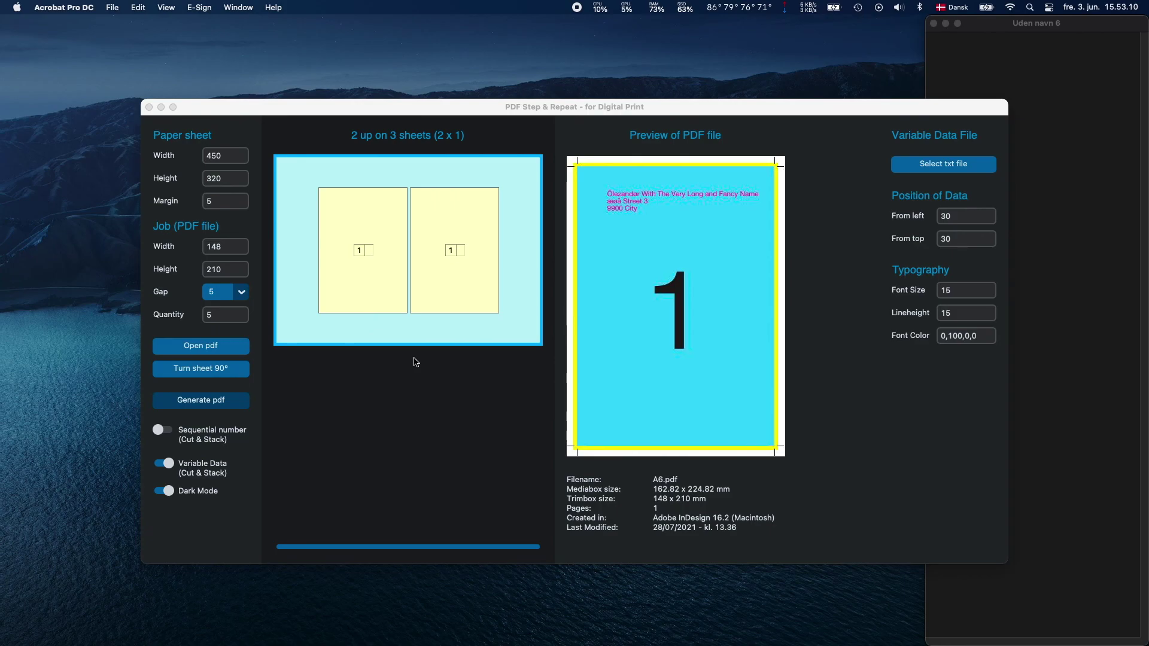